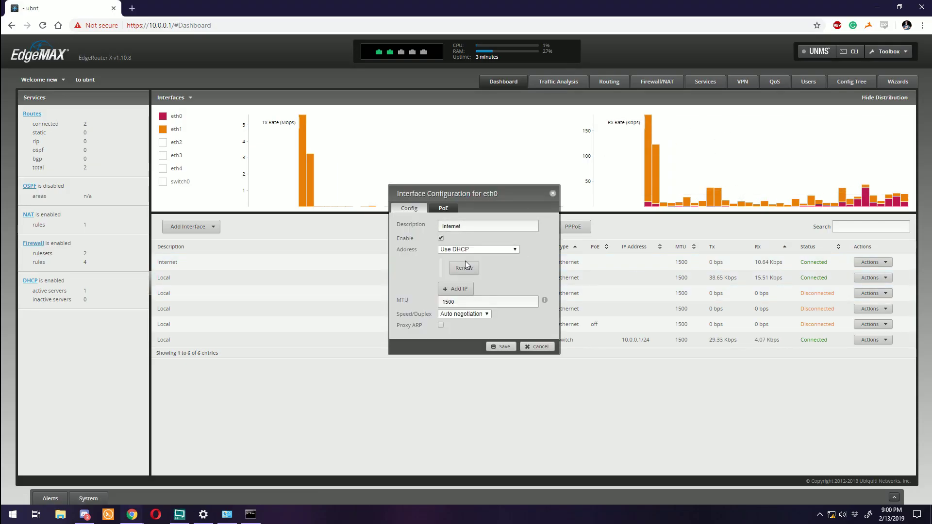
# Change eth0's address mode from DHCP to a manually defined IP address and enter its IP
pyautogui.click(478, 249)
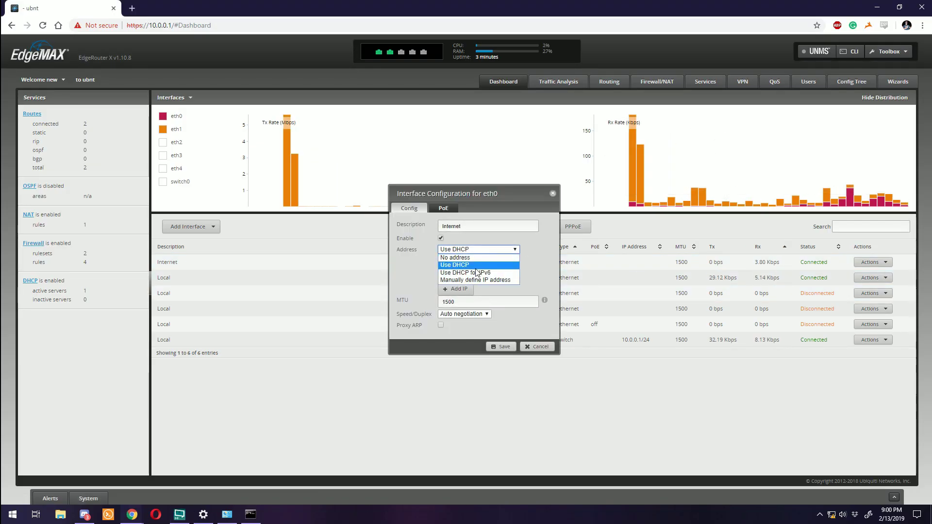
pyautogui.click(478, 272)
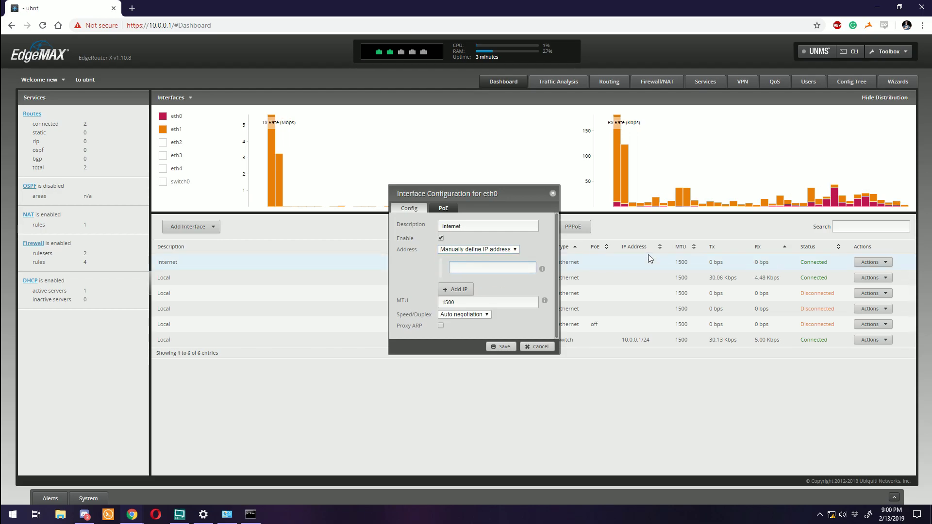
pyautogui.write('10')
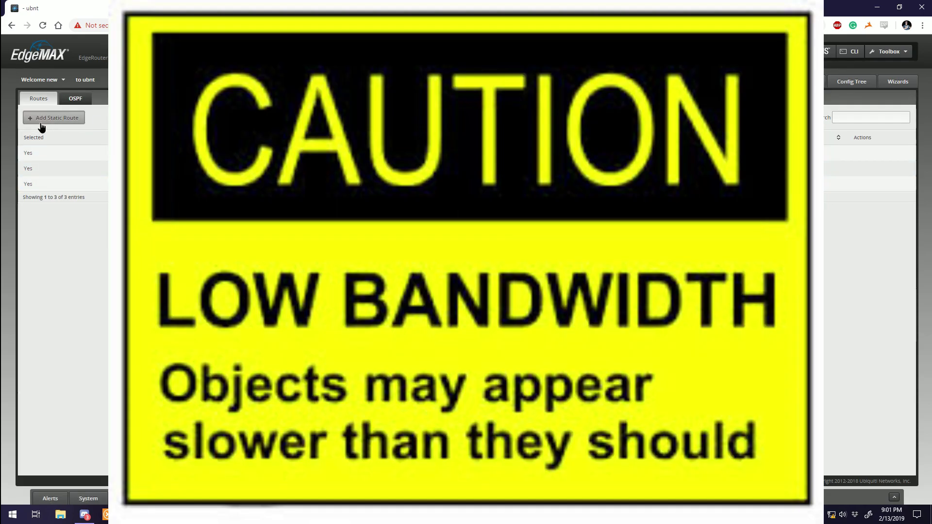
# Save a new static route to 0.0.0.0/0 via next hop 200.0.0.1, described 'Default'
pyautogui.click(54, 117)
pyautogui.write('0.0.0.0')
pyautogui.press('Tab')
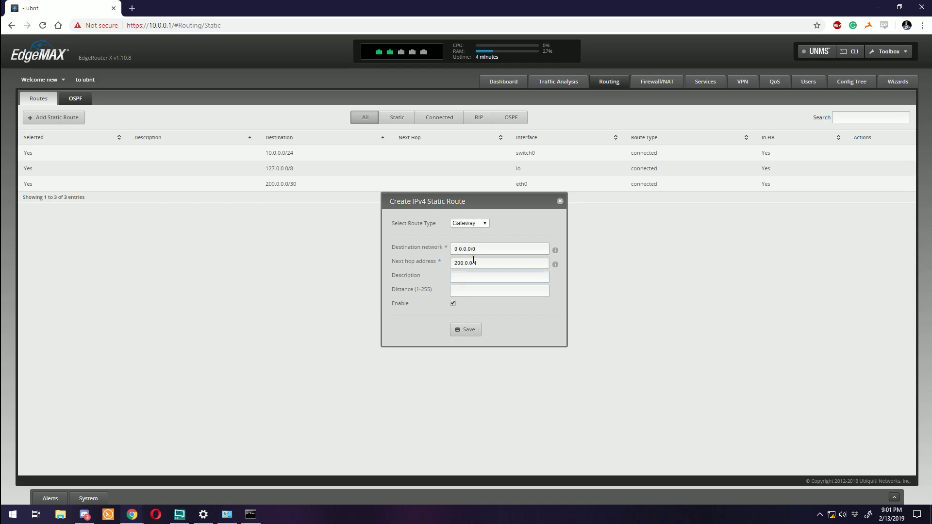
pyautogui.write('Default')
pyautogui.click(466, 329)
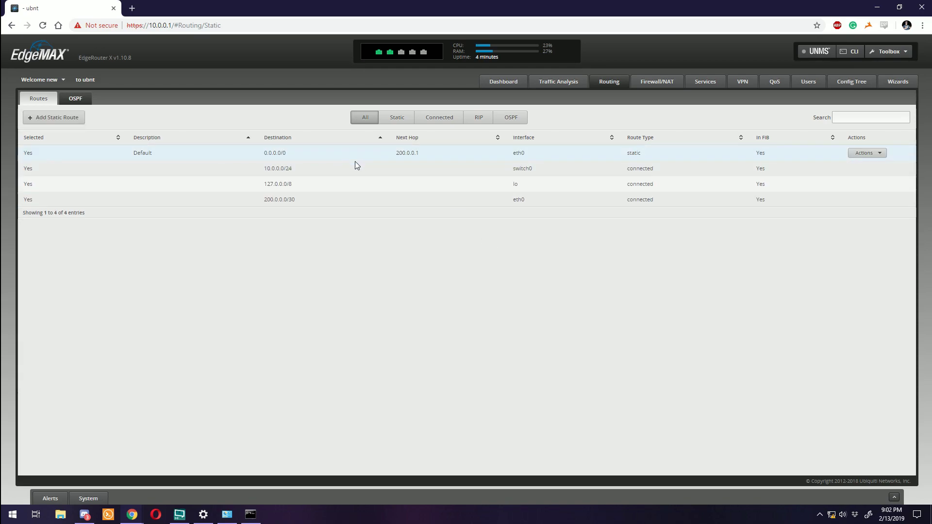
# Move Command Prompt to the right, then run 'iperf3 -c 200.0.0.1 -u -b 1000M' and its -R variant
pyautogui.click(249, 514)
pyautogui.moveTo(257, 38); pyautogui.dragTo(636, 243)
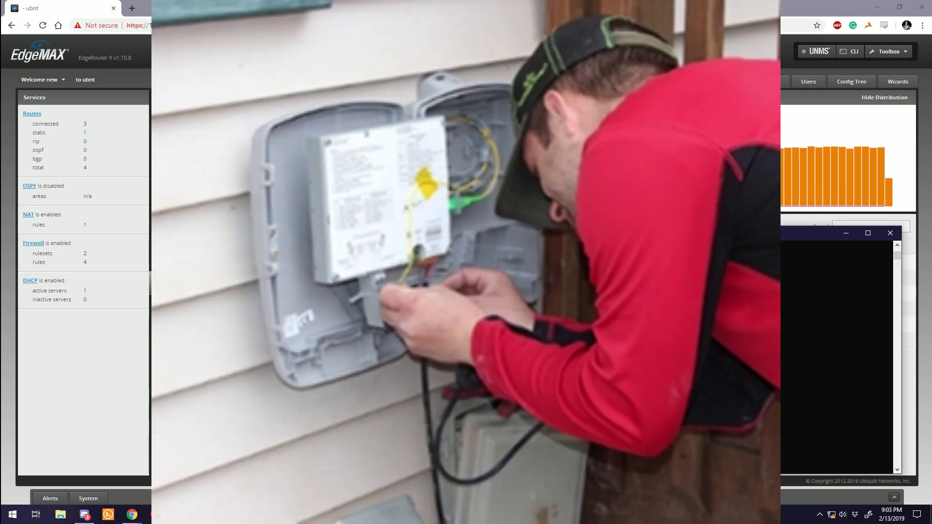
pyautogui.write('1000M')
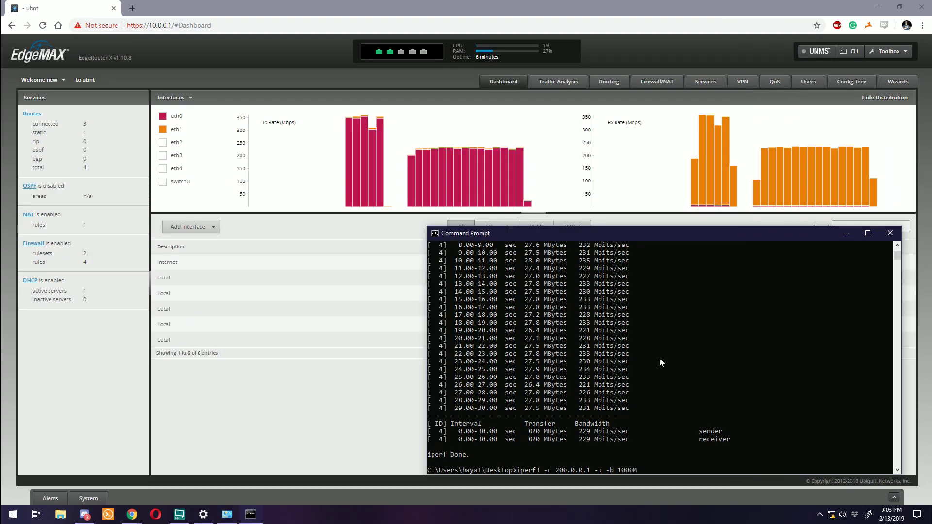
pyautogui.press('Return')
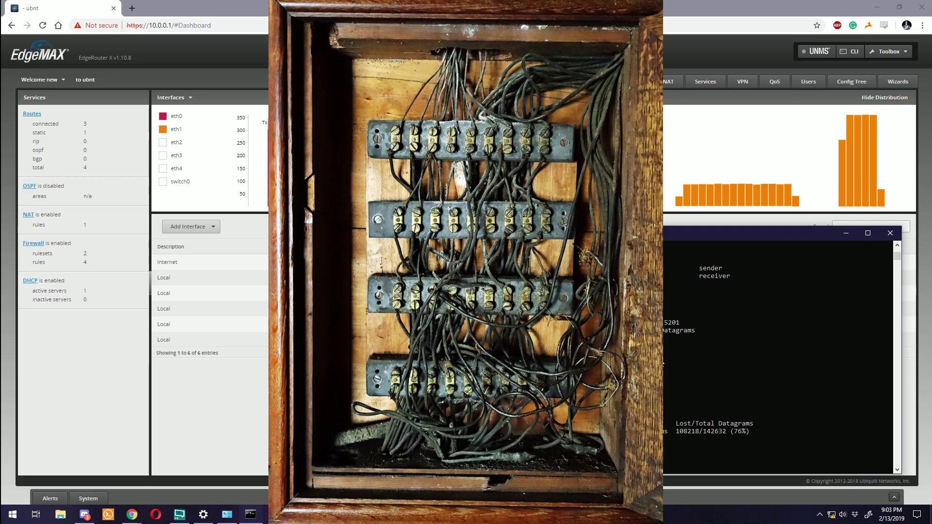
pyautogui.press('Return')
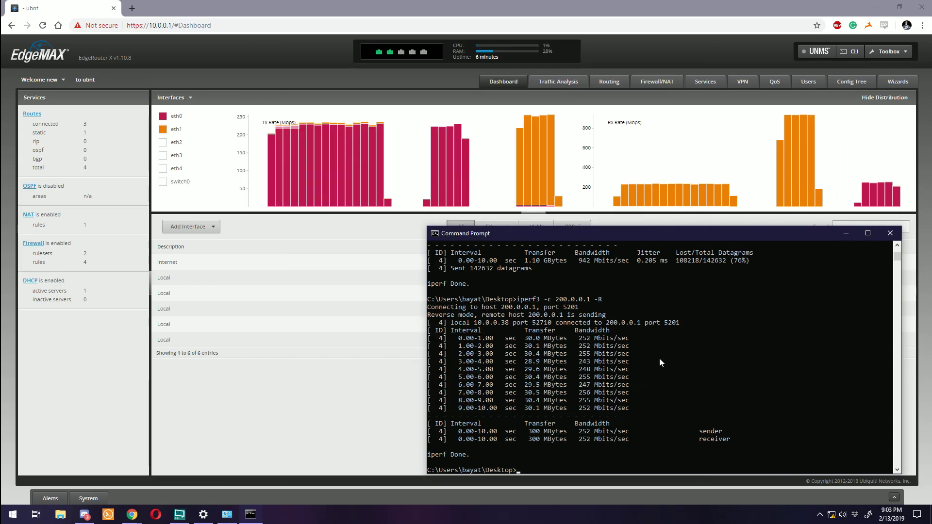
# Run the parallel-stream iperf3 test to 200.0.0.1 twice (about 442–454 Mbits/sec), then minimize the terminal
pyautogui.click(659, 358)
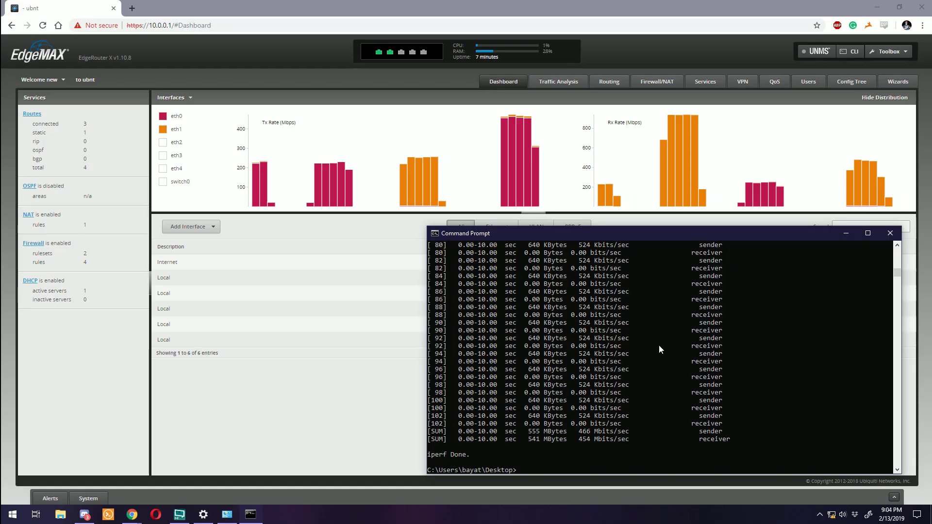
pyautogui.press('Up')
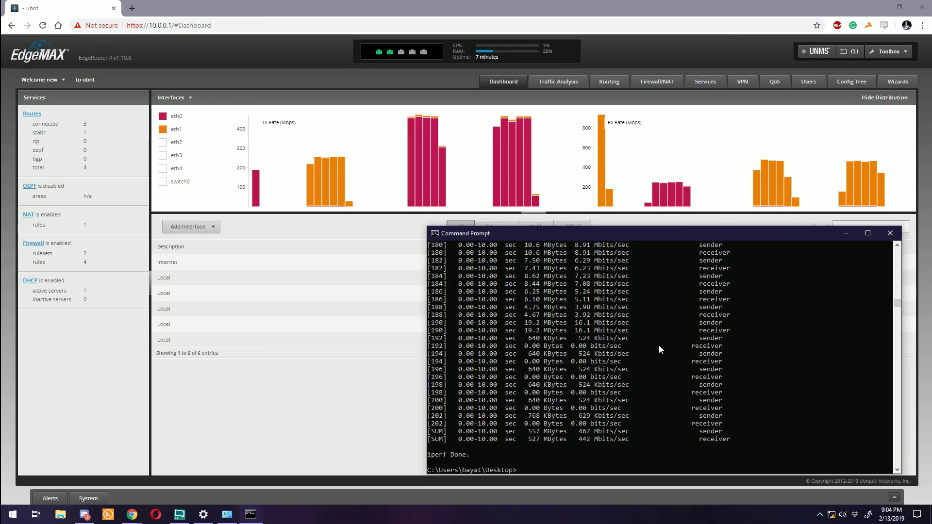
pyautogui.click(251, 514)
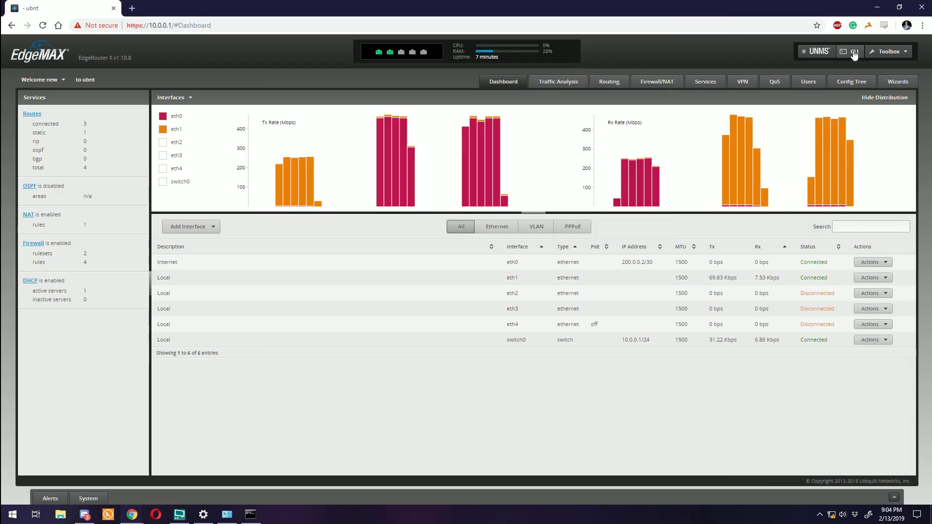
# Open the router CLI console and page through the 'show configuration commands' output
pyautogui.click(854, 52)
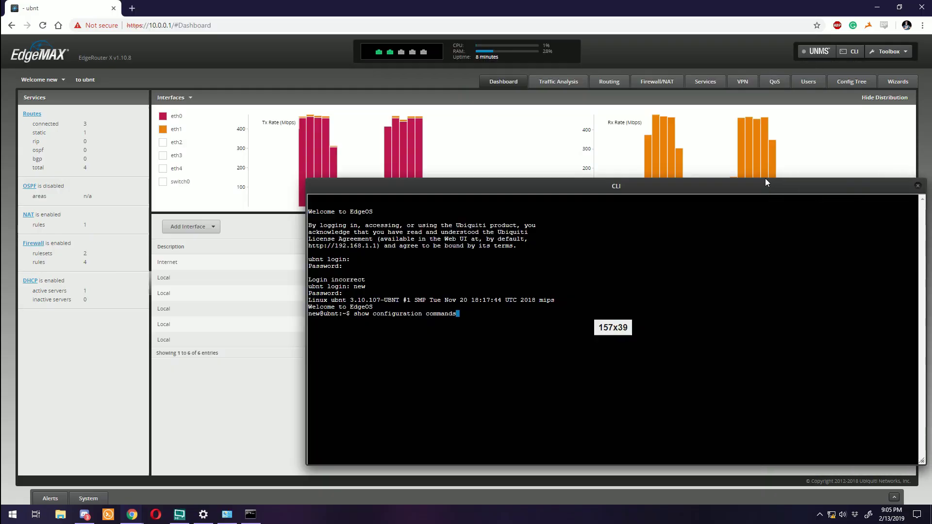
pyautogui.moveTo(763, 186); pyautogui.dragTo(625, 168)
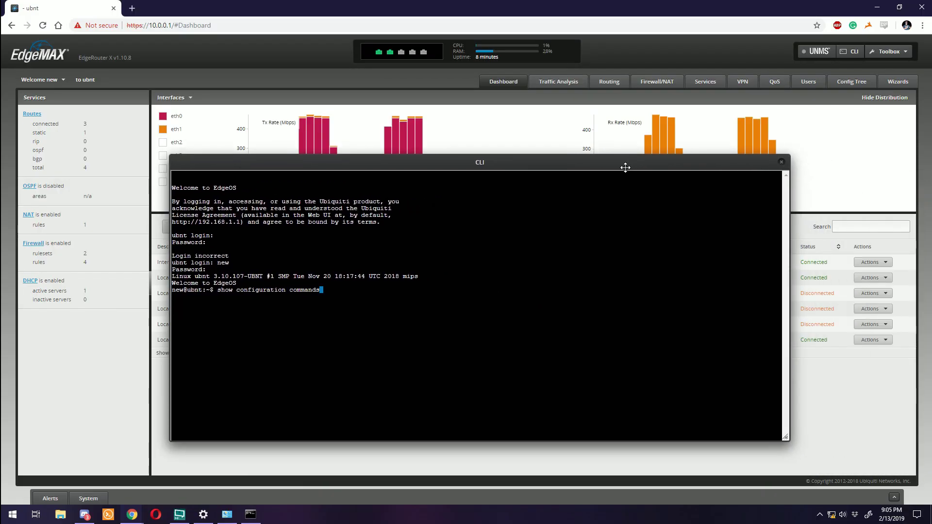
pyautogui.press('Return')
pyautogui.press('space')
pyautogui.press('space')
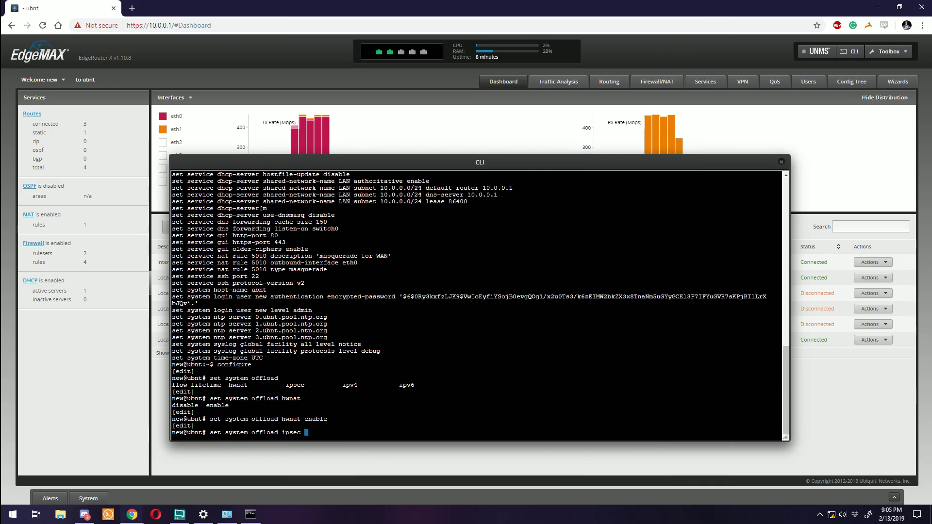
# Enable IPsec offload with 'set system offload ipsec enable'
pyautogui.press('Tab')
pyautogui.write('enable')
pyautogui.press('Return')
# Try enabling IPv4 forwarding offload with 'set system offload ipv4 forwarding enable'
pyautogui.write('set system offload ip')
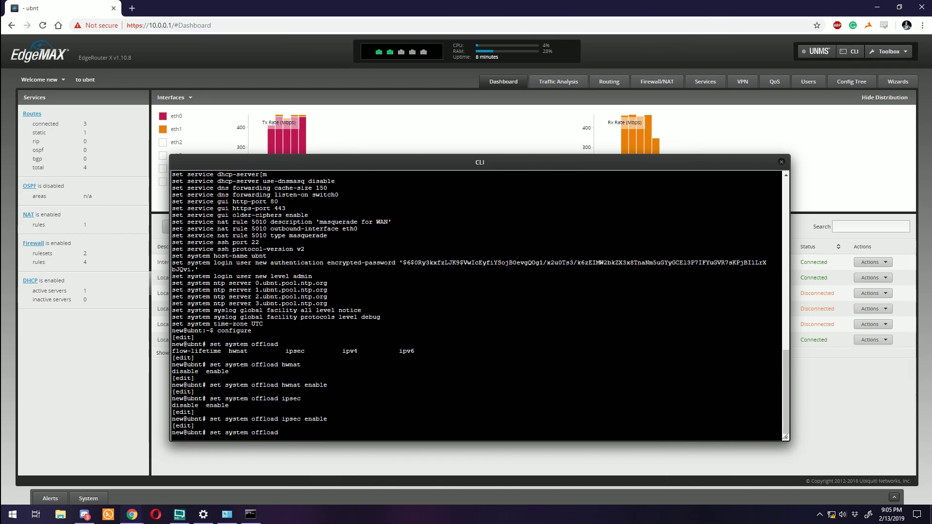
pyautogui.press('Tab')
pyautogui.write('v')
pyautogui.press('Tab')
pyautogui.press('Tab')
pyautogui.write('4')
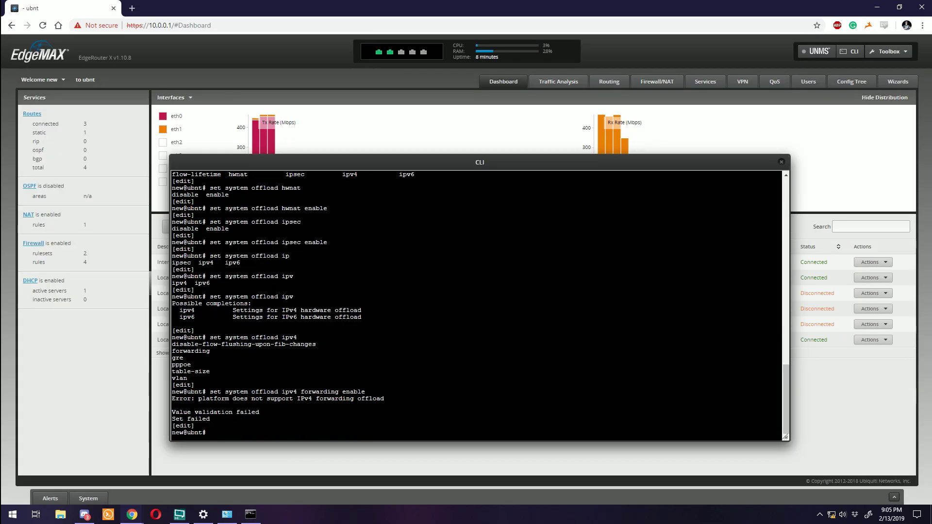
pyautogui.write('forwarding enable')
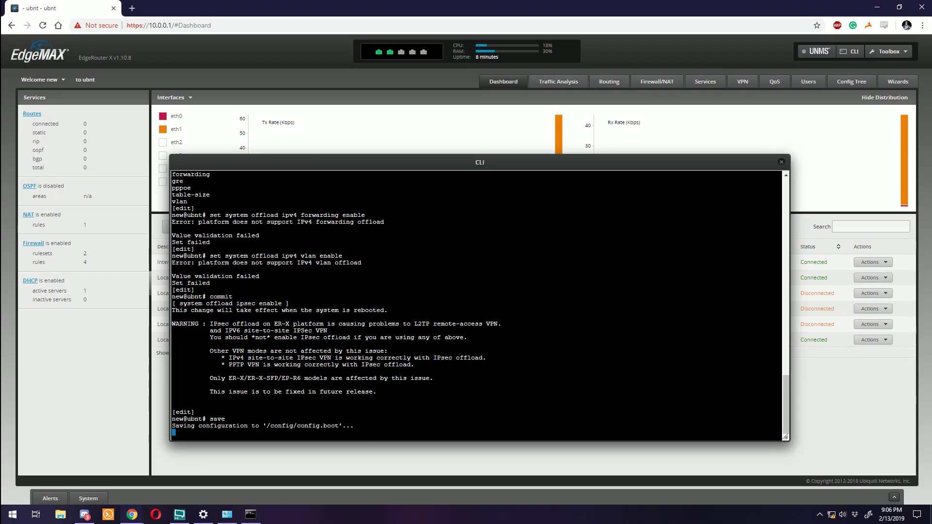
# Exit configure mode, list the configuration, and highlight the hwnat and ipsec enable lines
pyautogui.write('exi')
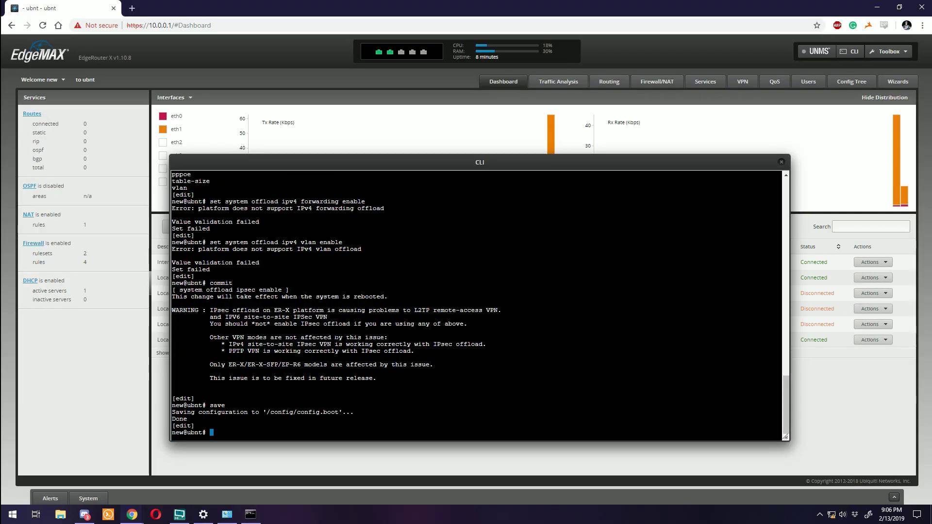
pyautogui.write('t')
pyautogui.press('Return')
pyautogui.write('show configuration commands')
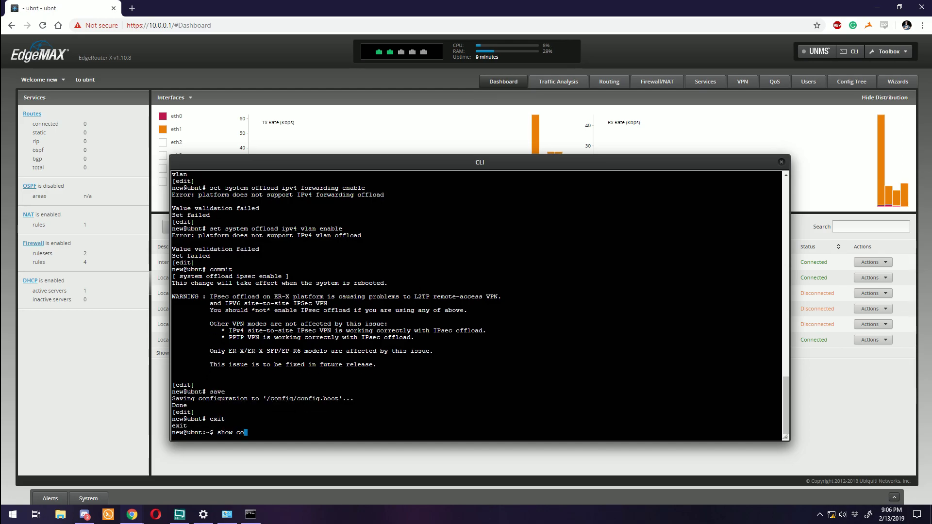
pyautogui.press('Return')
pyautogui.press('space')
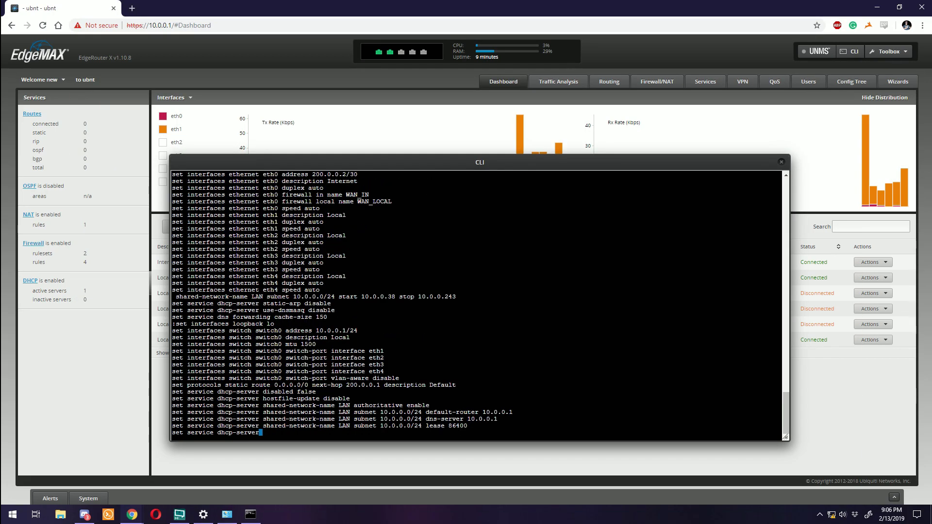
pyautogui.moveTo(292, 406); pyautogui.dragTo(169, 399)
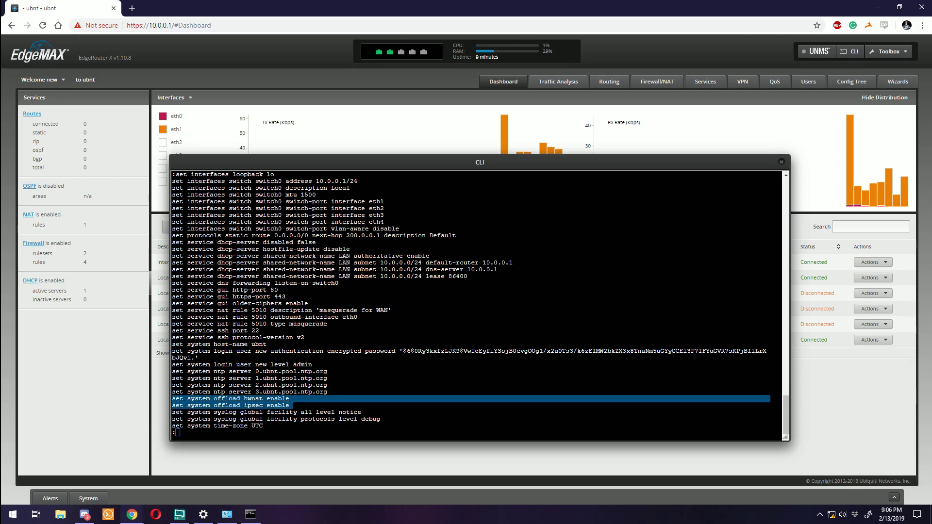
# Close the CLI console and run 'iperf3 -c 200.0.0.1 -t 30' in Command Prompt
pyautogui.click(781, 162)
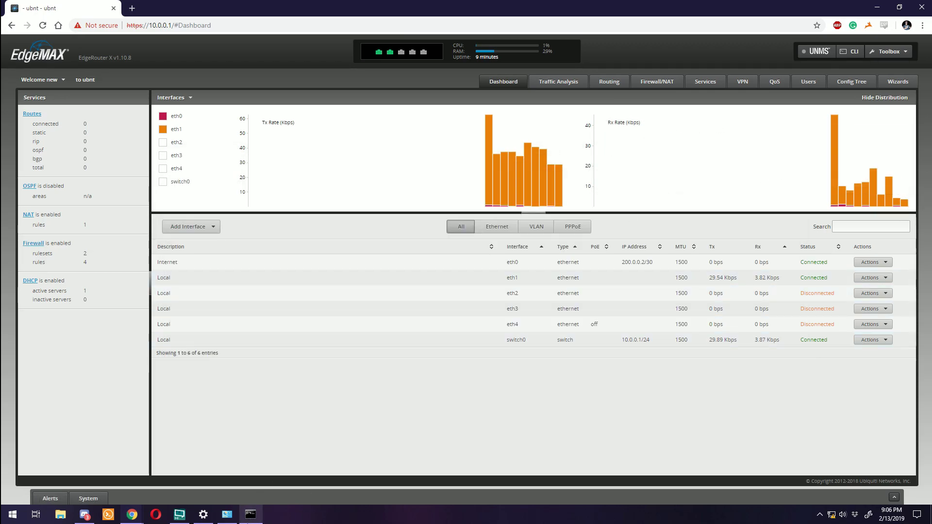
pyautogui.click(250, 514)
pyautogui.click(615, 400)
pyautogui.write('iperf3 -c 200.0.0.1')
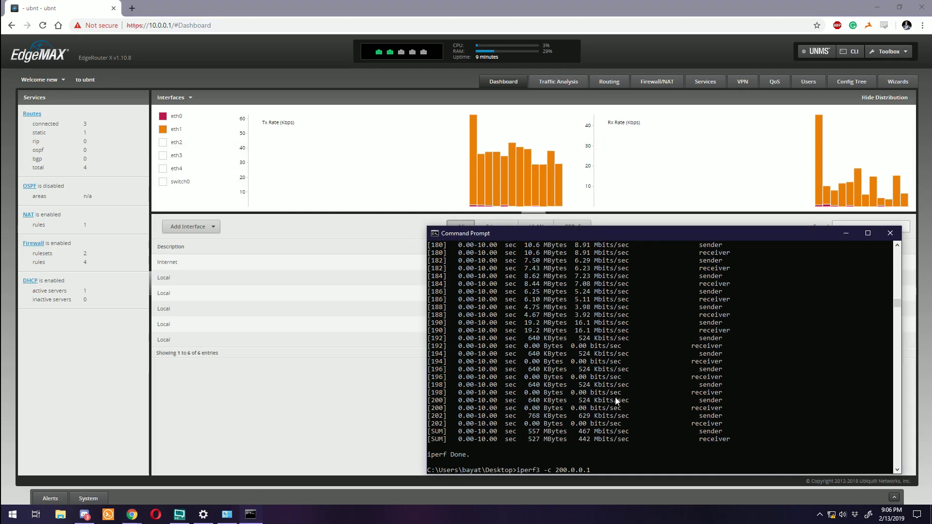
pyautogui.write(' -t 30')
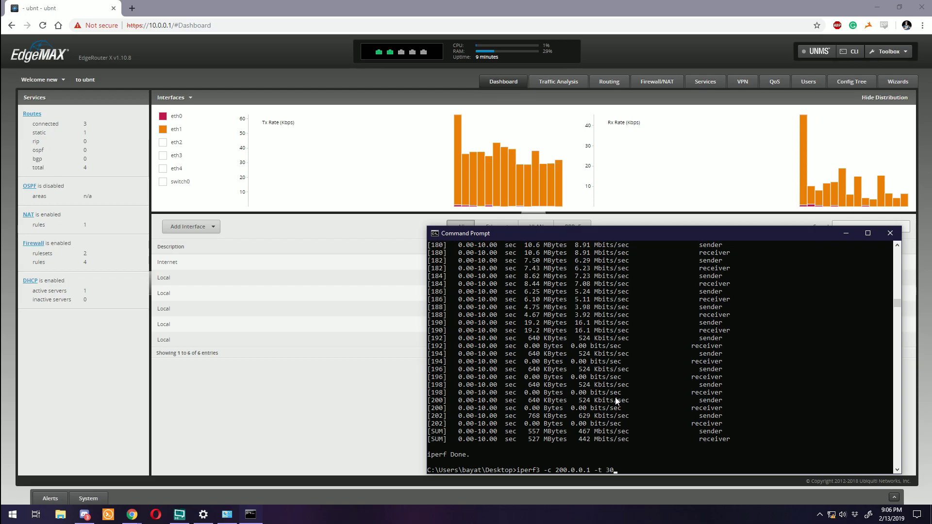
pyautogui.press('Return')
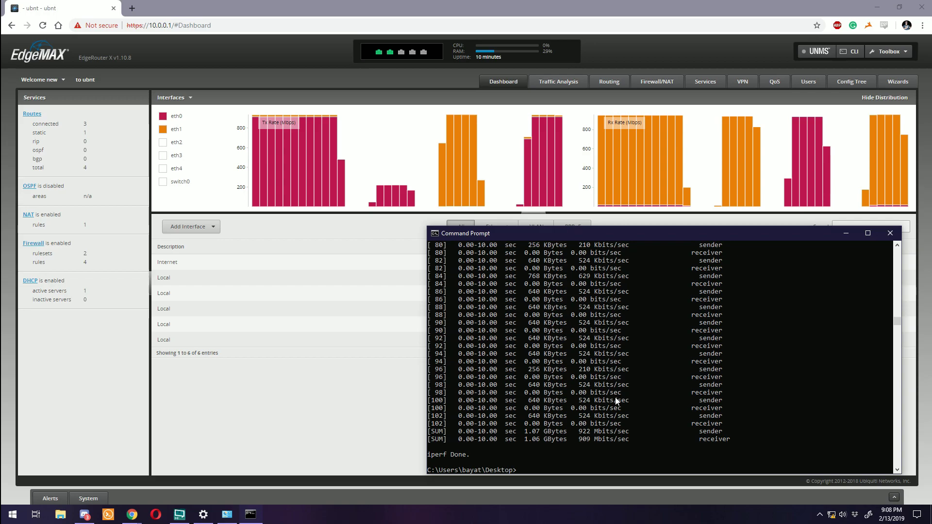
# Rerun the iperf3 test with 100 parallel streams, reaching about 904 Mbits/sec received
pyautogui.press('Up')
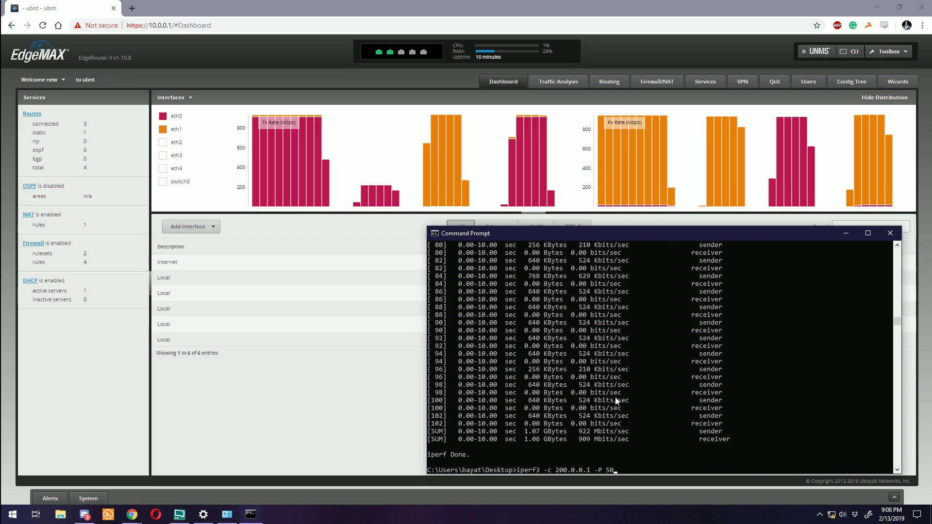
pyautogui.press('BackSpace')
pyautogui.press('BackSpace')
pyautogui.write('100')
pyautogui.press('Return')
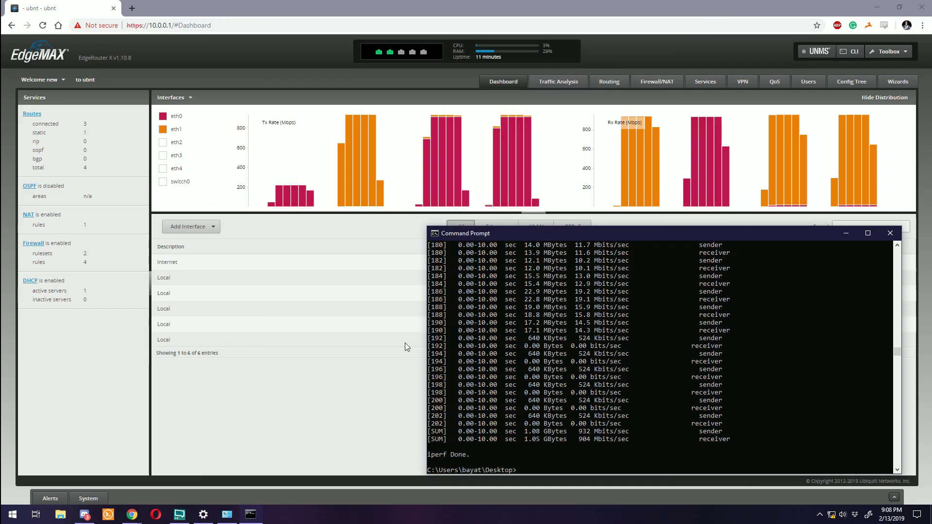
pyautogui.click(405, 343)
# Set Traffic Analysis Operational Status to Enabled and confirm
pyautogui.click(564, 82)
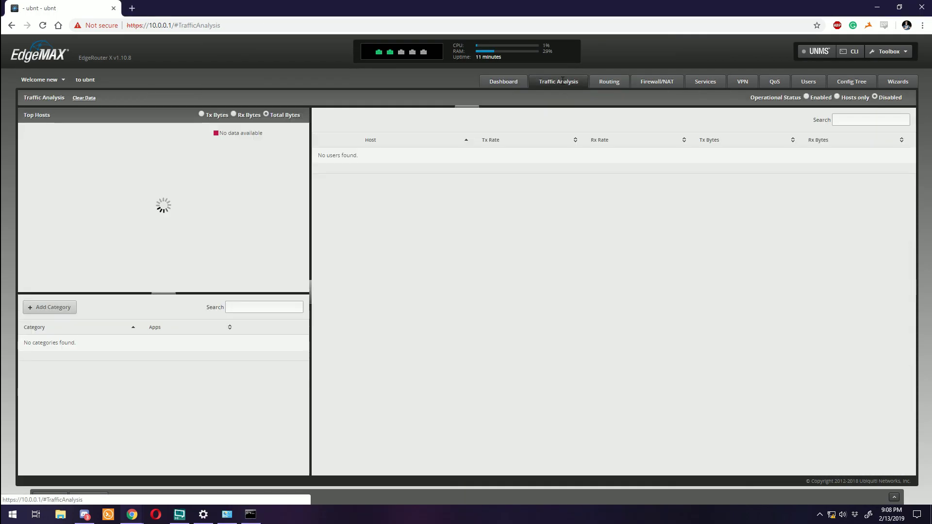
pyautogui.click(806, 97)
pyautogui.click(503, 296)
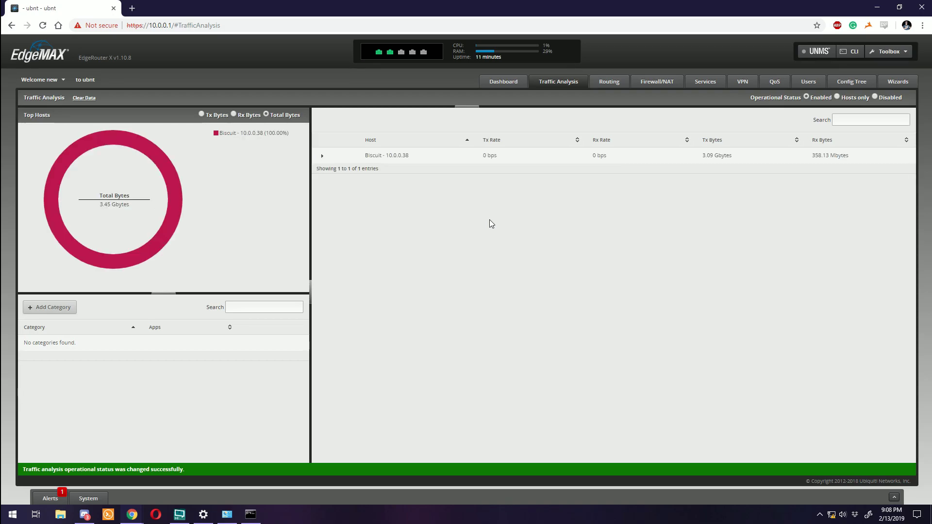
# Rerun single-stream iperf3 to 200.0.0.1 (920 Mbits/sec) and prepare the '-u -b 1000M' variant
pyautogui.click(257, 516)
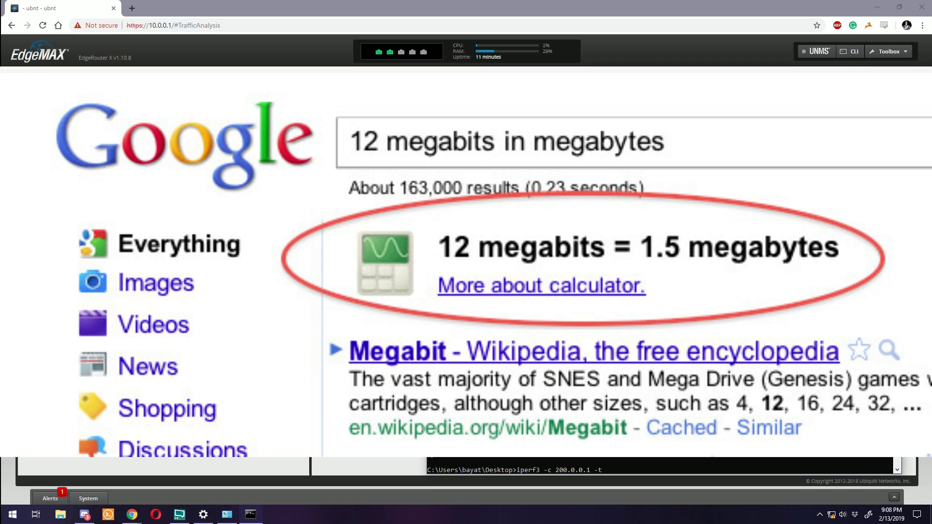
pyautogui.press('BackSpace')
pyautogui.press('BackSpace')
pyautogui.press('BackSpace')
pyautogui.press('Return')
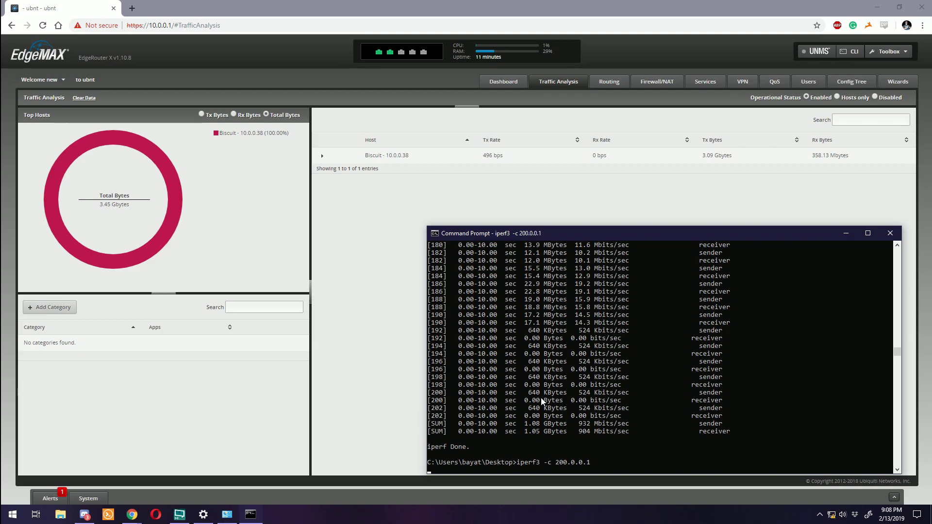
pyautogui.hotkey('ctrl', 'c')
pyautogui.press('Up')
pyautogui.press('Return')
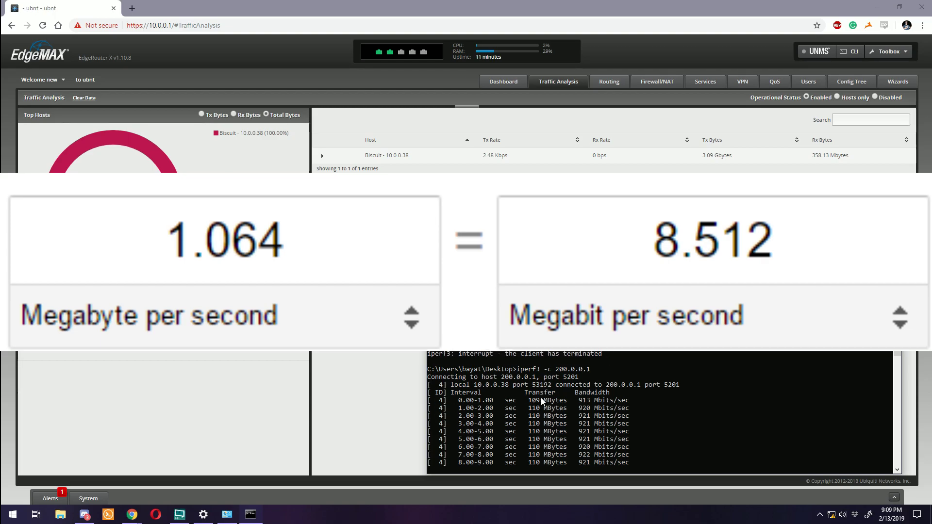
pyautogui.press('Up')
pyautogui.write('-u -b 1000M')
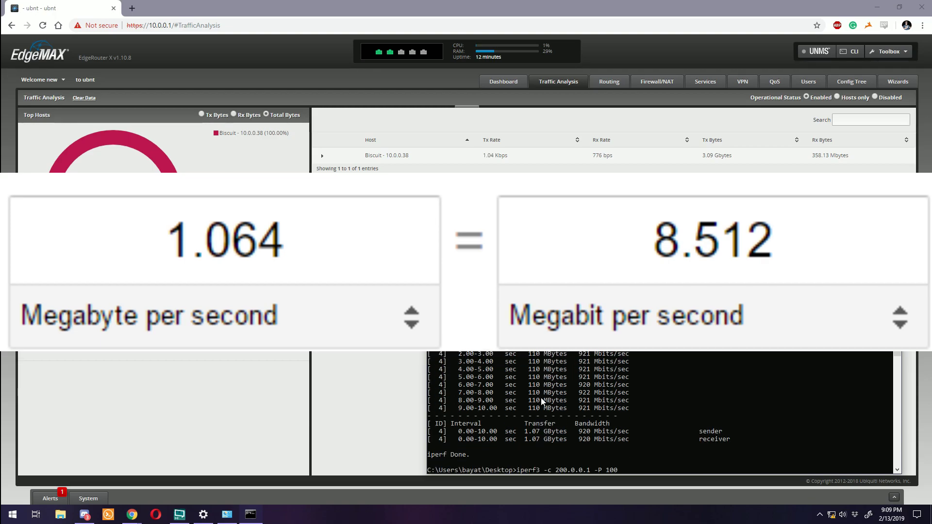
# Run the UDP 1000M, reverse (-R) and 50-stream iperf3 tests against 200.0.0.1
pyautogui.press('Return')
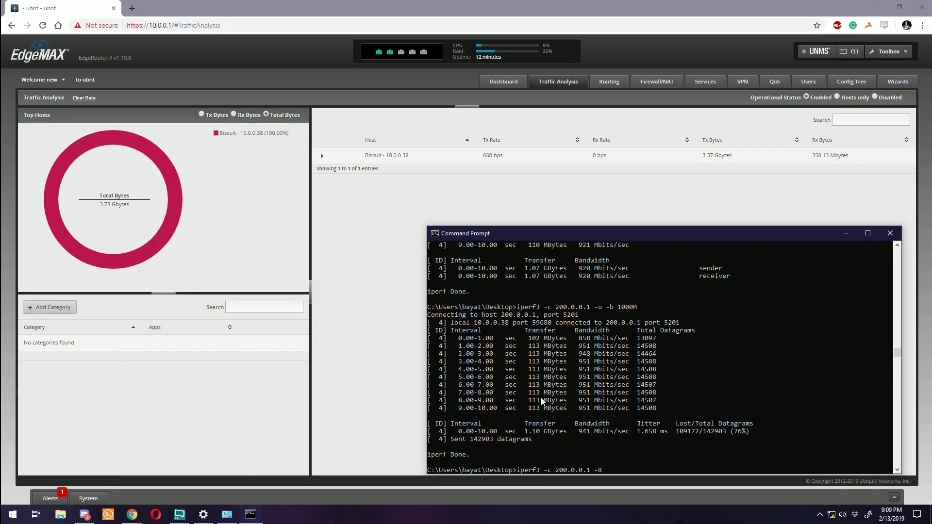
pyautogui.press('Return')
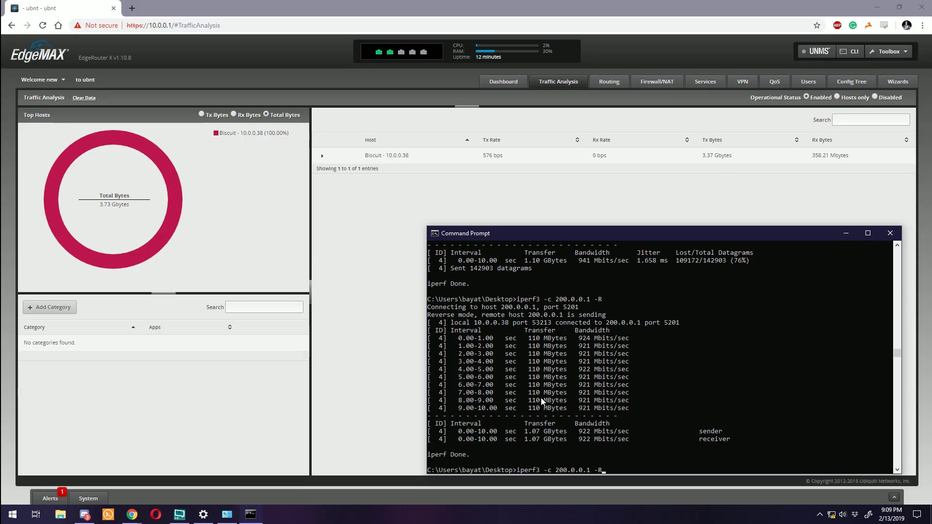
pyautogui.press('Return')
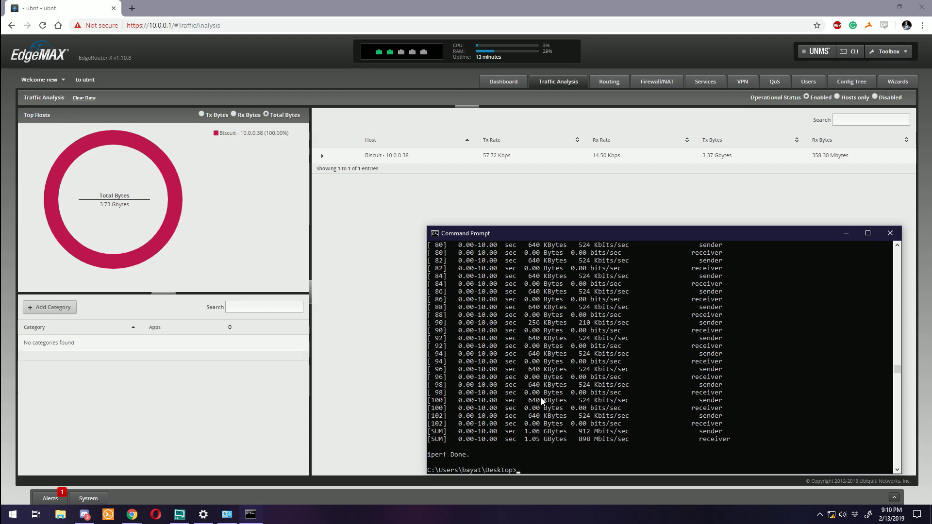
# Run a 30-second 100-stream iperf3 test, reload the router page, and review the 920/911 Mbits/sec results
pyautogui.press('Up')
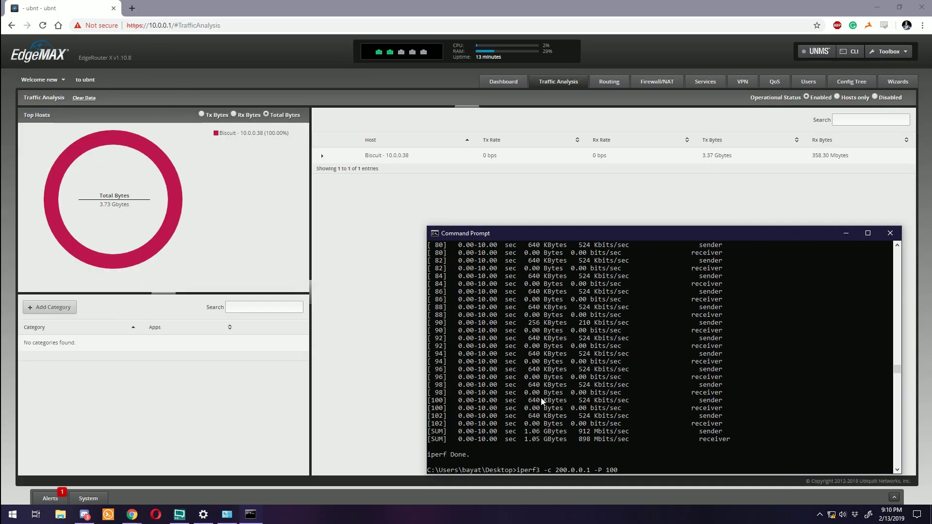
pyautogui.write('30')
pyautogui.press('Return')
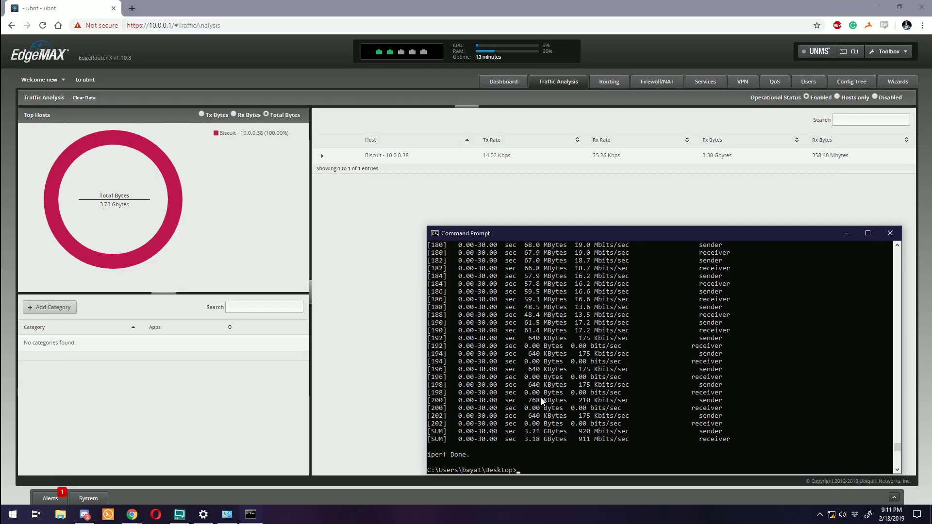
pyautogui.click(360, 211)
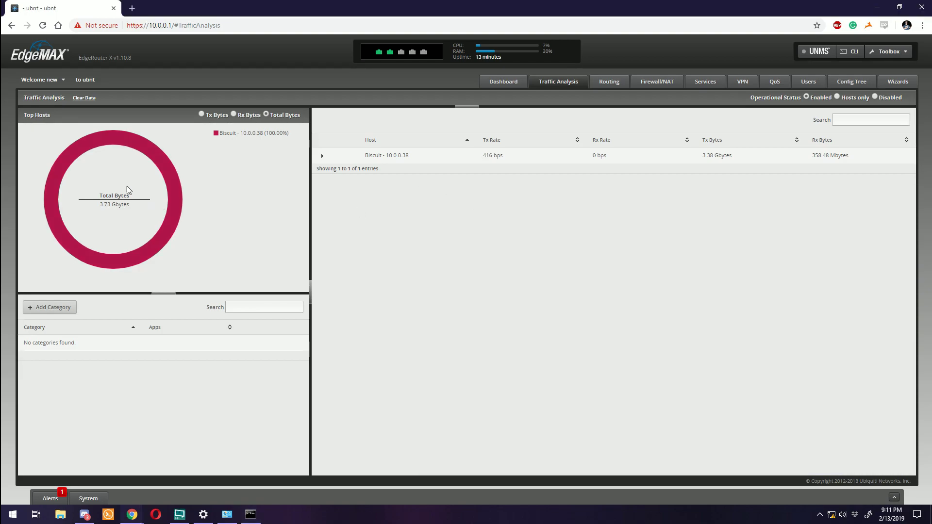
pyautogui.press('F5')
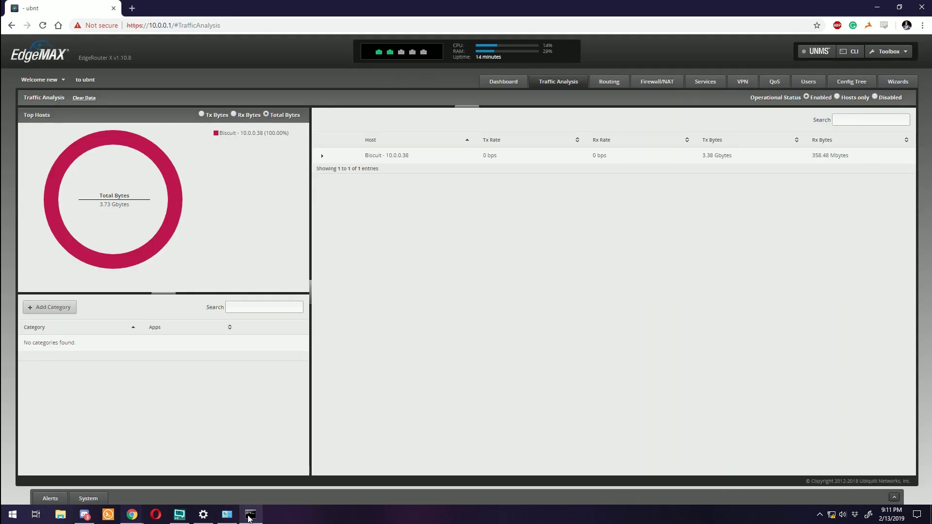
pyautogui.click(250, 514)
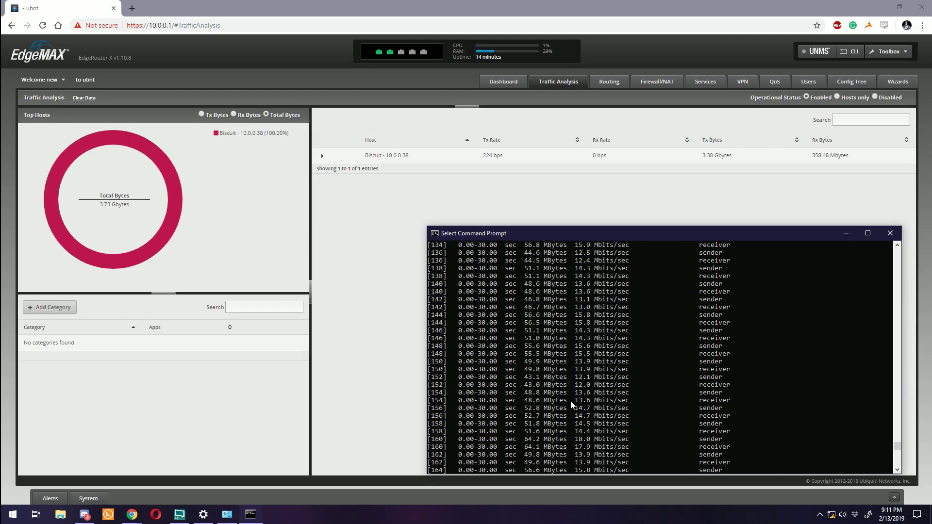
pyautogui.scroll(20, 570, 401)
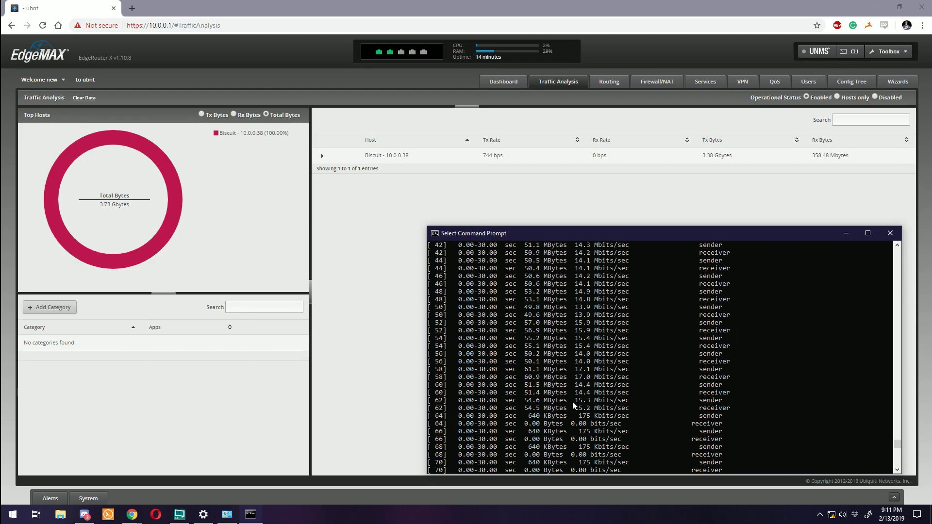
pyautogui.scroll(-20, 572, 405)
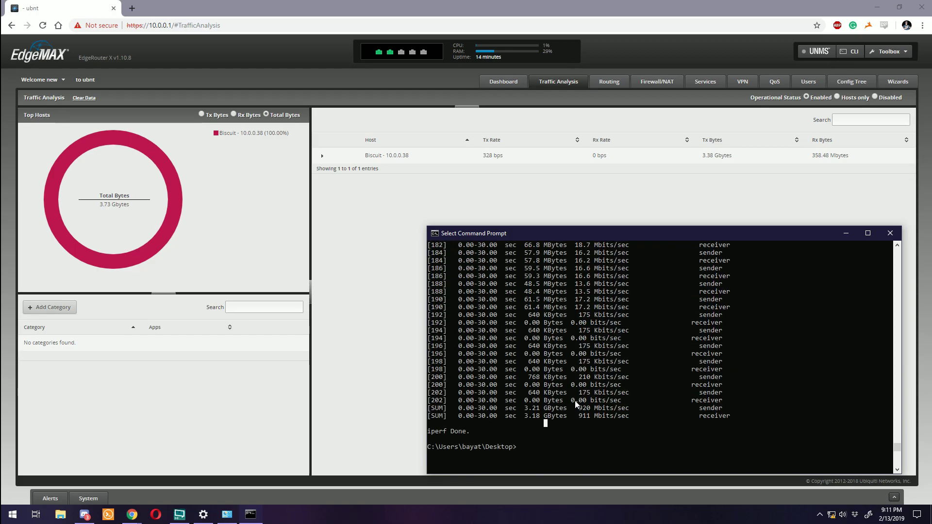
# Turn Traffic Analysis off and return to the QoS Smart Queue settings
pyautogui.click(367, 234)
pyautogui.click(777, 83)
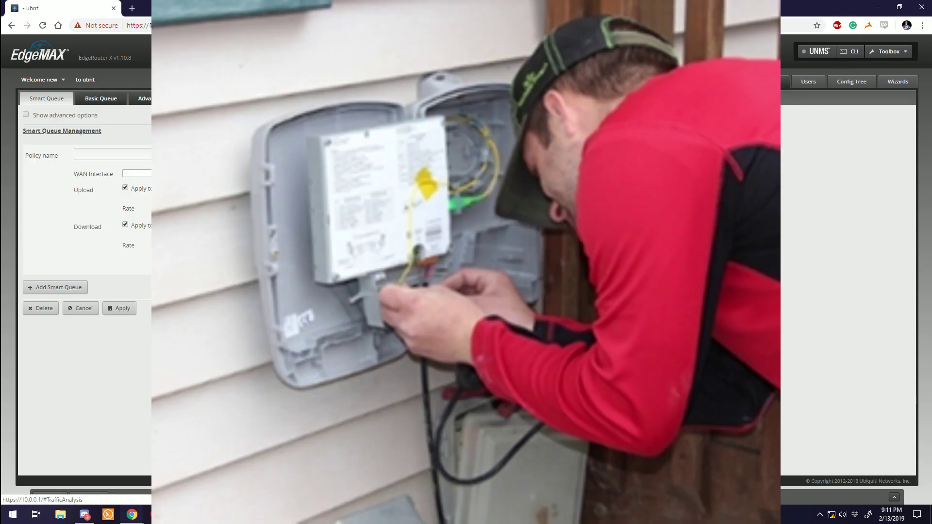
pyautogui.click(723, 82)
pyautogui.click(589, 82)
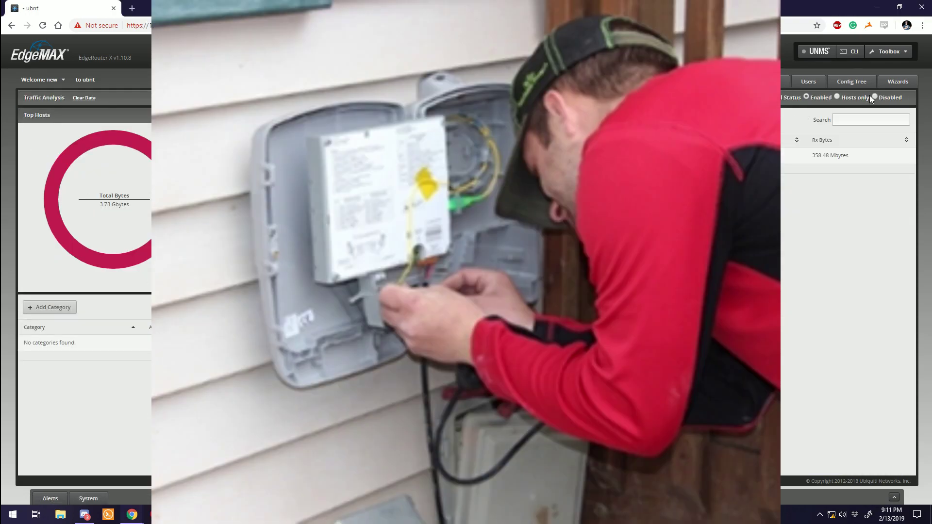
pyautogui.click(775, 81)
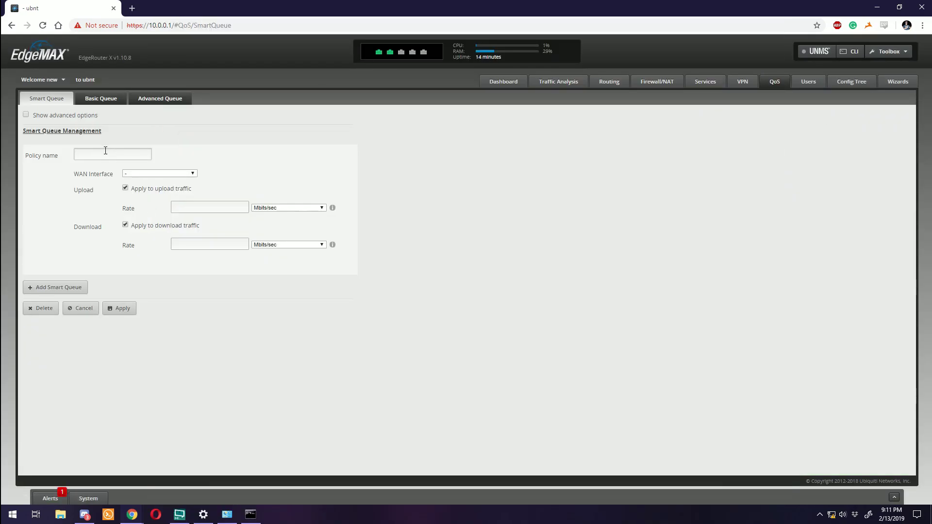
# Apply Smart Queue policy QOS on eth0 at 1000 Mbits/sec both ways, then show advanced options
pyautogui.click(106, 154)
pyautogui.write('QOS')
pyautogui.click(160, 173)
pyautogui.click(137, 188)
pyautogui.click(130, 309)
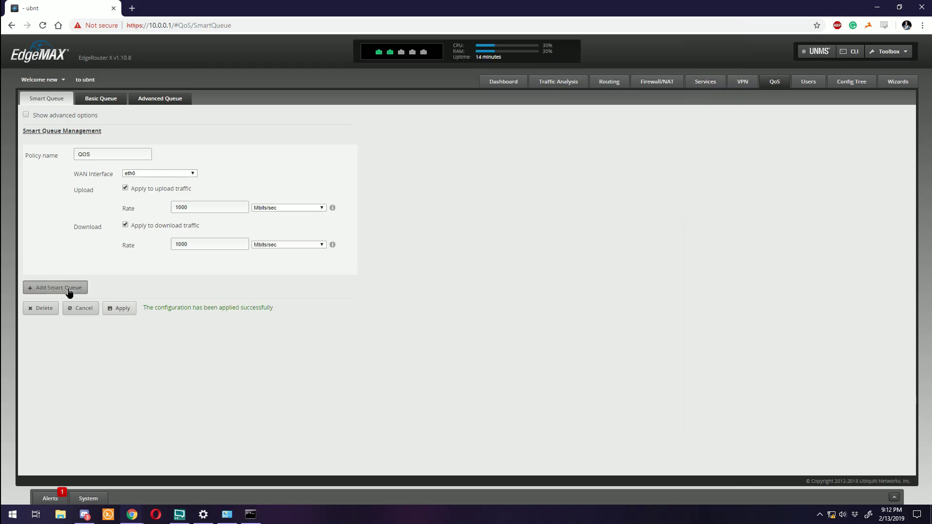
pyautogui.click(69, 290)
pyautogui.click(99, 401)
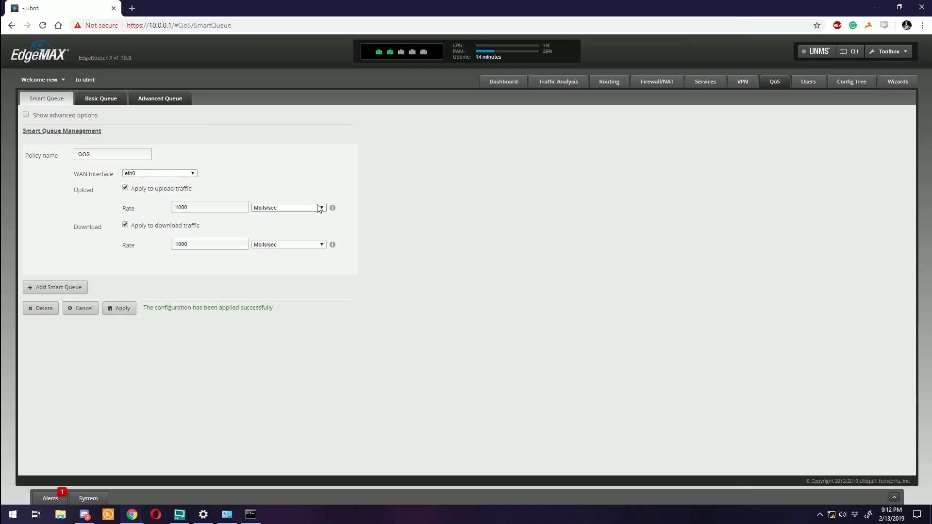
pyautogui.click(25, 115)
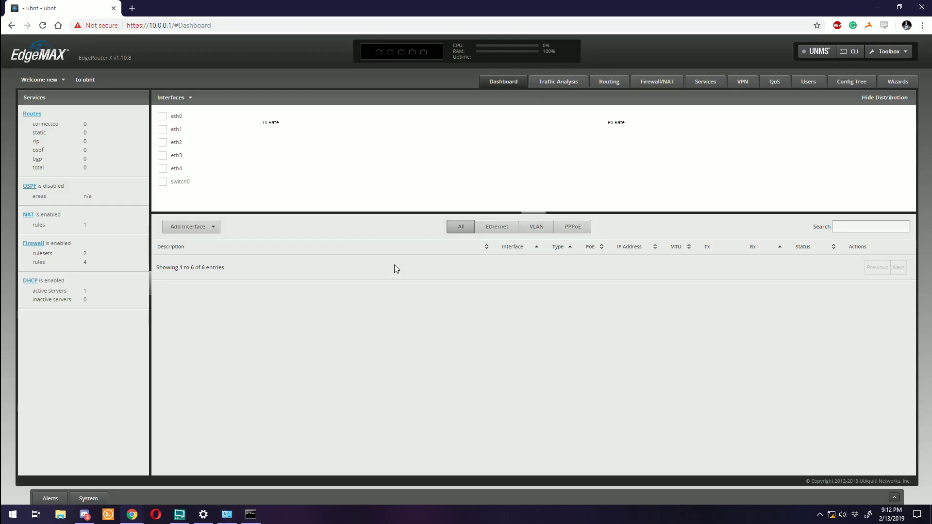
# Run the single-stream TCP iperf3 test to 200.0.0.1 in the console over the dashboard
pyautogui.click(250, 515)
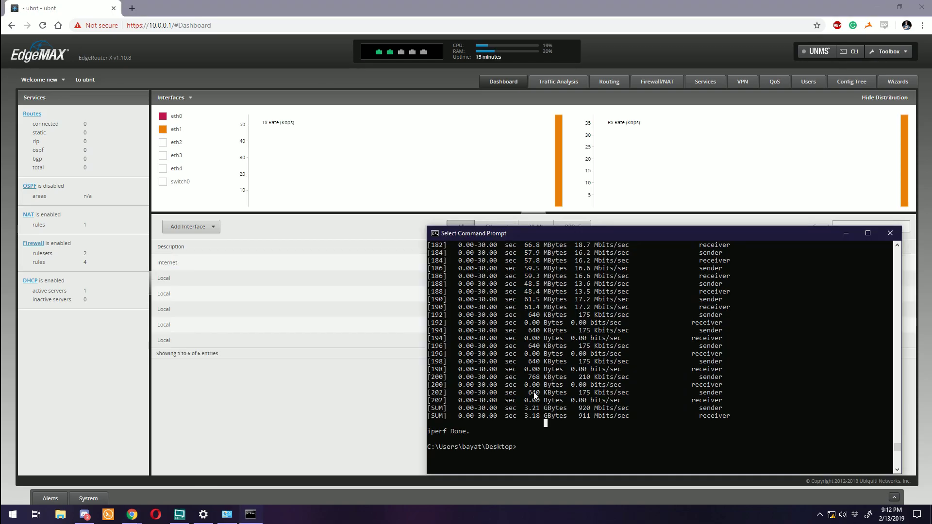
pyautogui.press('Escape')
pyautogui.press('Up')
pyautogui.press('BackSpace')
pyautogui.press('BackSpace')
pyautogui.press('BackSpace')
pyautogui.press('BackSpace')
pyautogui.press('BackSpace')
pyautogui.press('BackSpace')
pyautogui.press('BackSpace')
pyautogui.press('BackSpace')
pyautogui.press('BackSpace')
pyautogui.press('BackSpace')
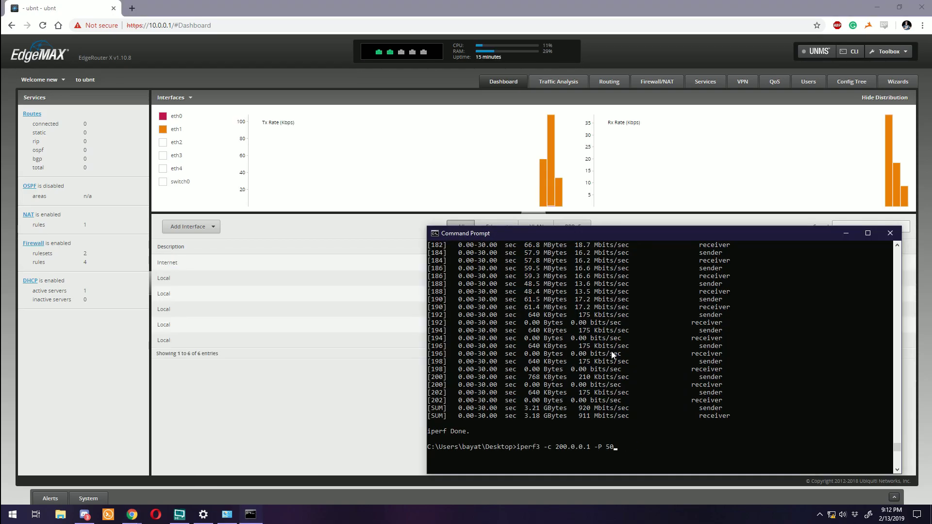
pyautogui.press('BackSpace')
pyautogui.press('BackSpace')
pyautogui.press('BackSpace')
pyautogui.press('BackSpace')
pyautogui.press('BackSpace')
pyautogui.press('BackSpace')
pyautogui.press('BackSpace')
pyautogui.press('BackSpace')
pyautogui.press('BackSpace')
pyautogui.press('BackSpace')
pyautogui.press('BackSpace')
pyautogui.write('-P 100')
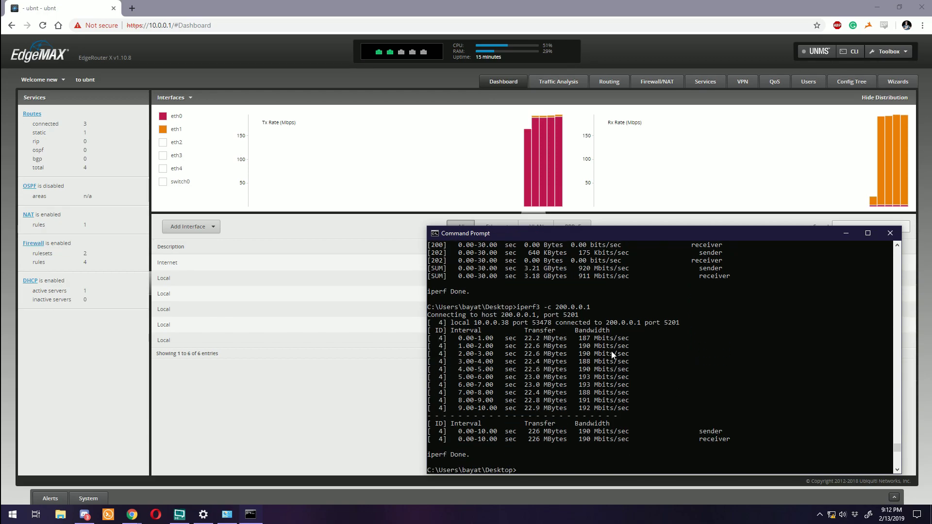
pyautogui.write('ipconfig')
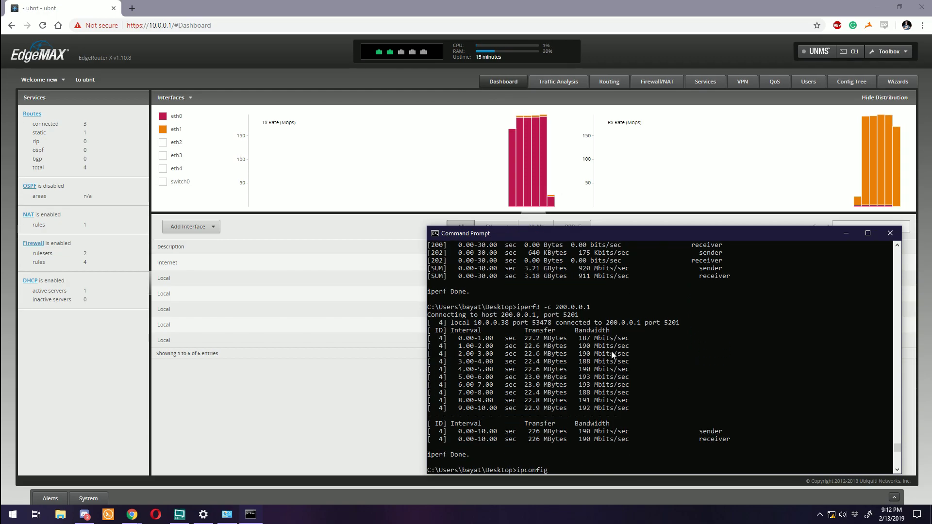
# Run the iperf3 test to 200.0.0.1 in UDP mode at 1000M bandwidth
pyautogui.press('Up')
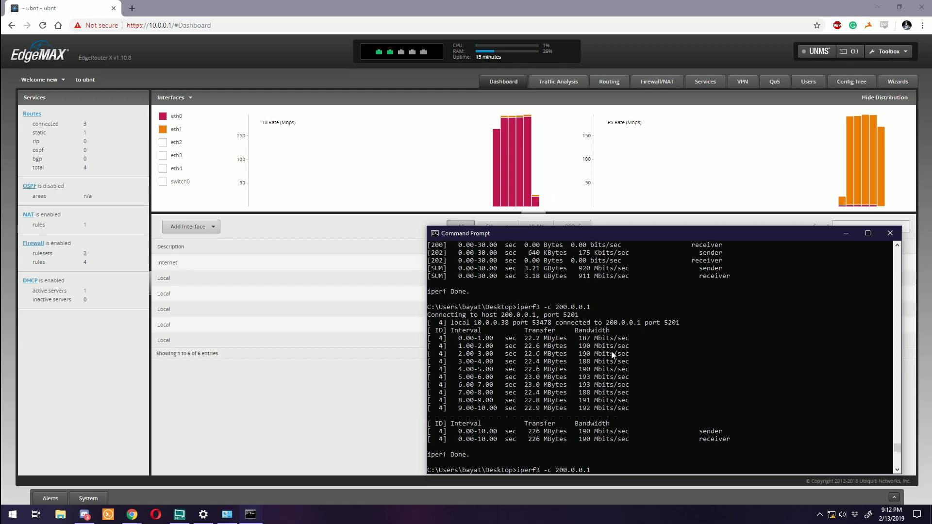
pyautogui.write('-u -b 1000M')
pyautogui.press('Return')
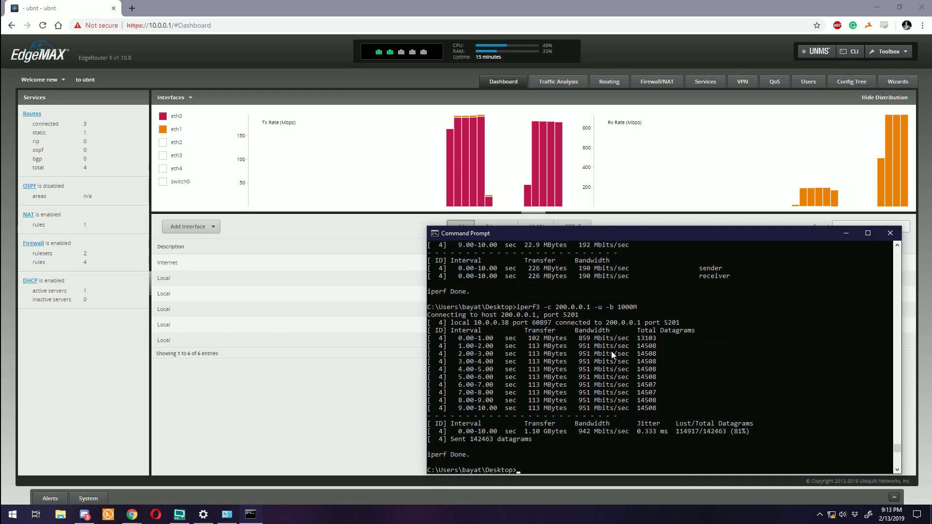
# Run the 50-stream parallel iperf3 test (-P 50) to 200.0.0.1 and start editing the next command
pyautogui.press('Up')
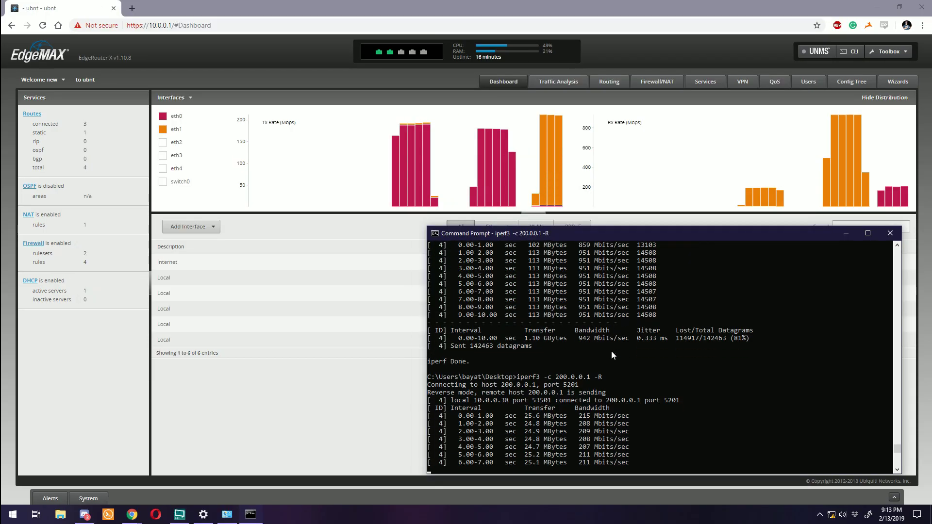
pyautogui.press('Up')
pyautogui.press('BackSpace')
pyautogui.write('P 50')
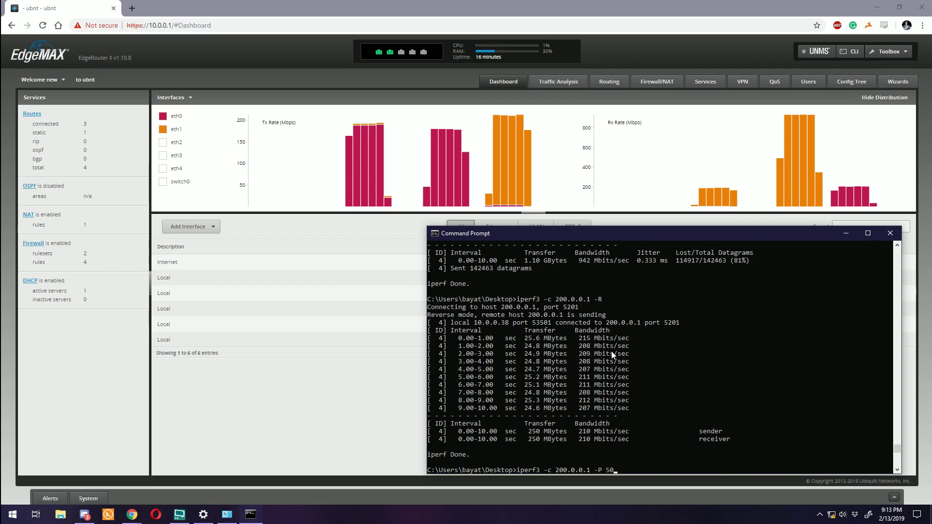
pyautogui.press('Return')
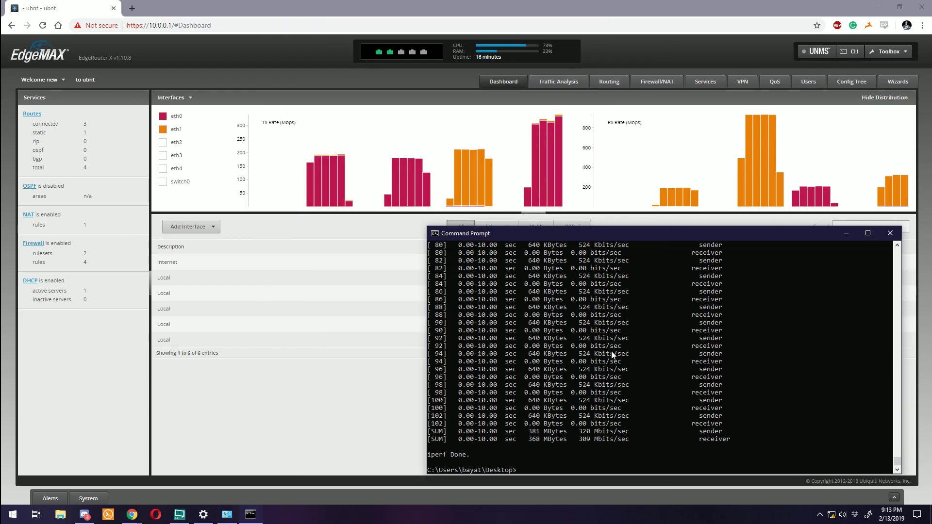
pyautogui.press('Up')
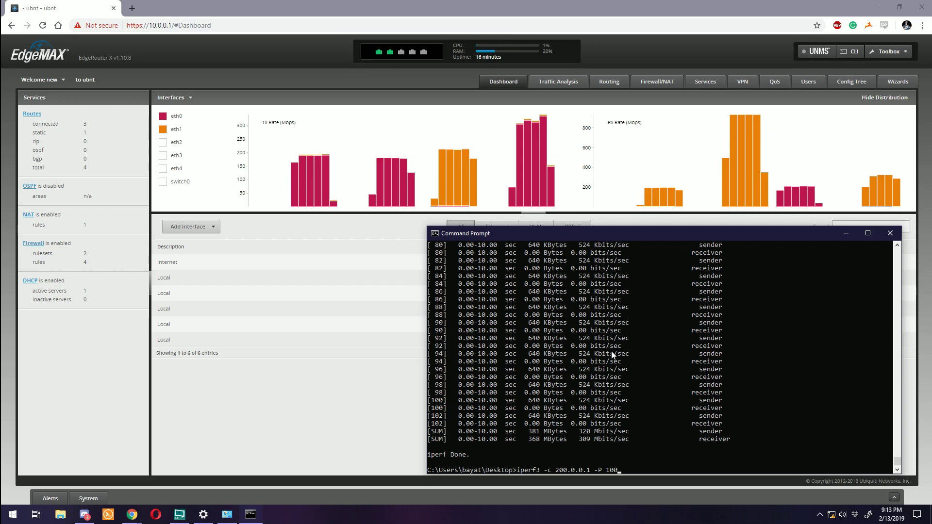
pyautogui.press('BackSpace')
pyautogui.press('BackSpace')
pyautogui.press('BackSpace')
# Run iperf3 -c 200.0.0.1 -P 100 to completion, then return to an empty prompt
pyautogui.write('50')
pyautogui.press('Up')
pyautogui.press('Return')
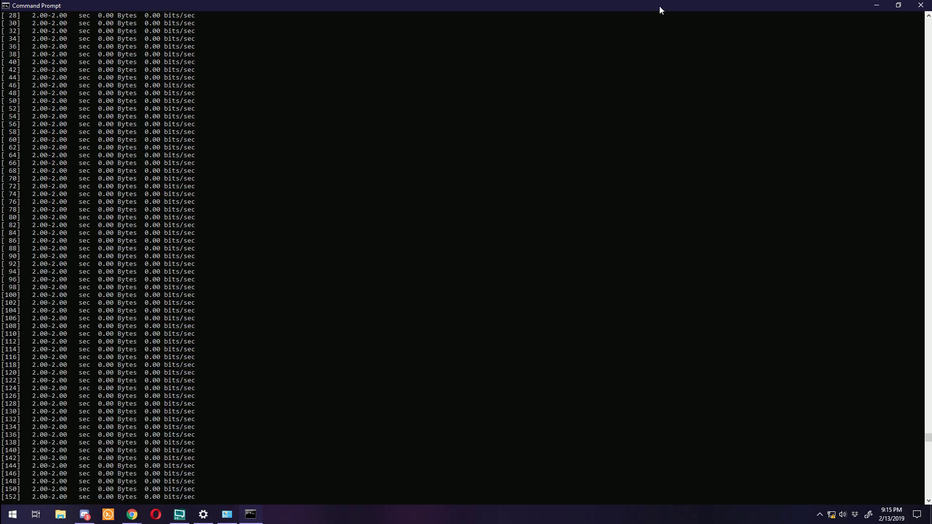
pyautogui.press('Return')
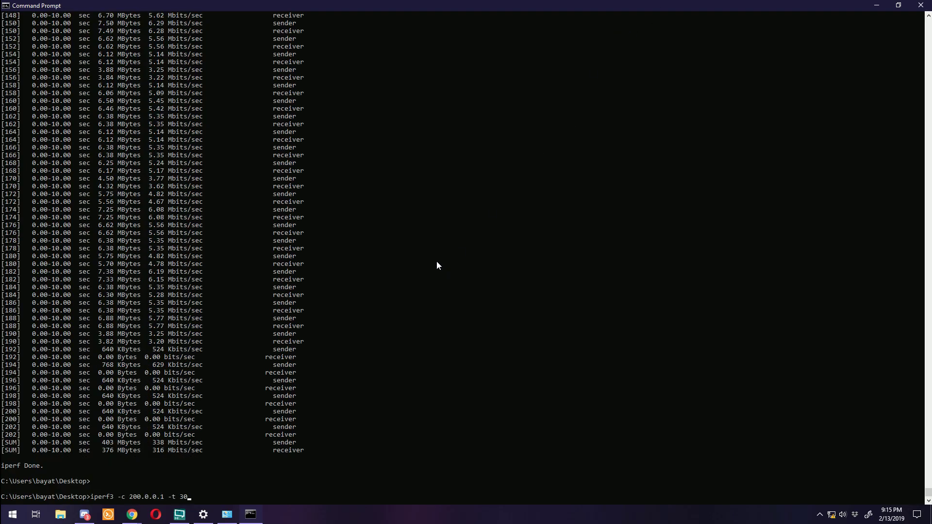
pyautogui.press('Return')
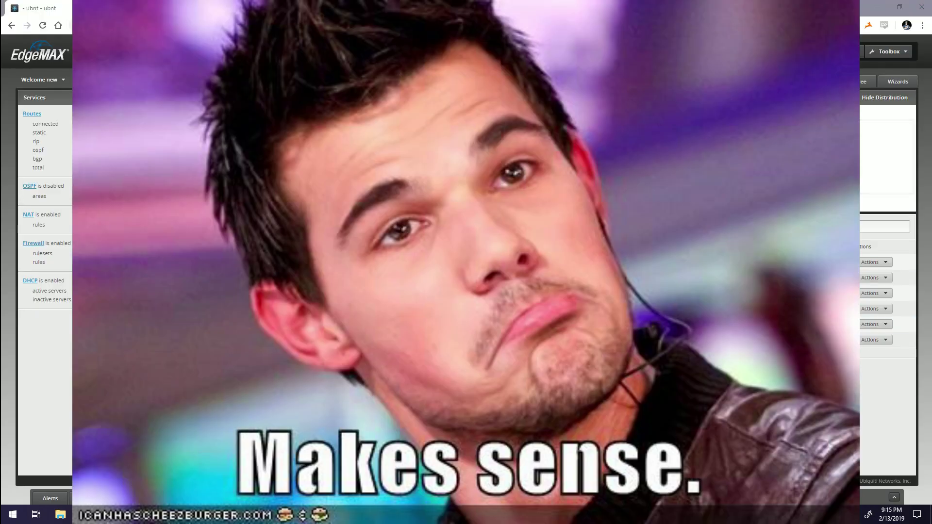
# Open a new Command Prompt and change into the Desktop folder
pyautogui.click(12, 514)
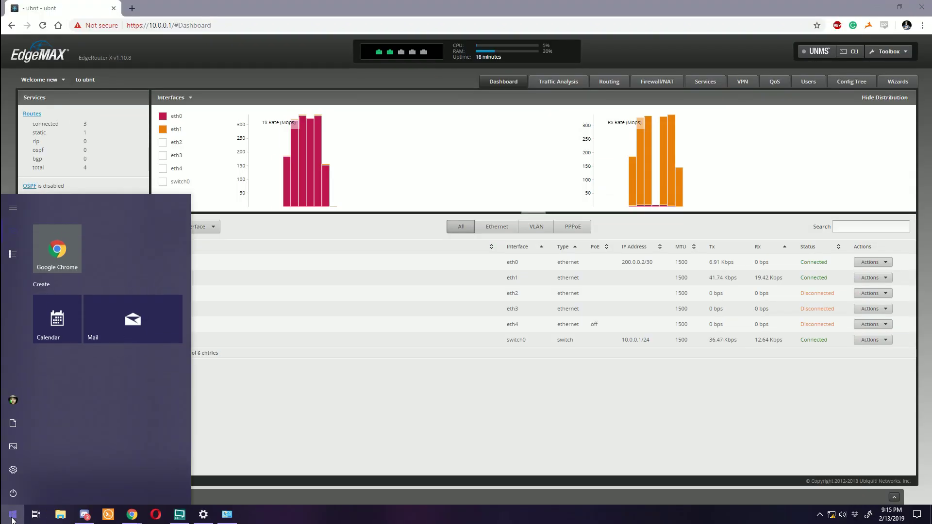
pyautogui.write('cmd')
pyautogui.press('Return')
pyautogui.write('cd ./Desktop')
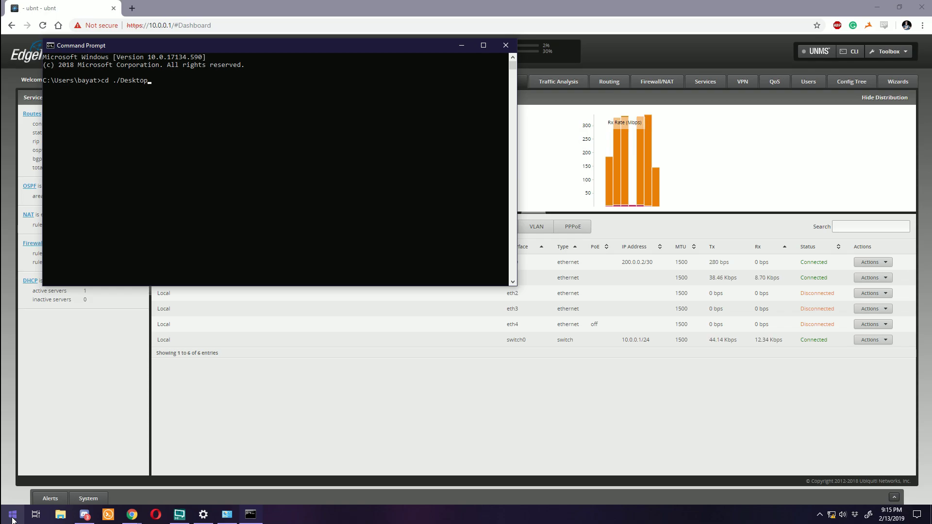
pyautogui.press('Return')
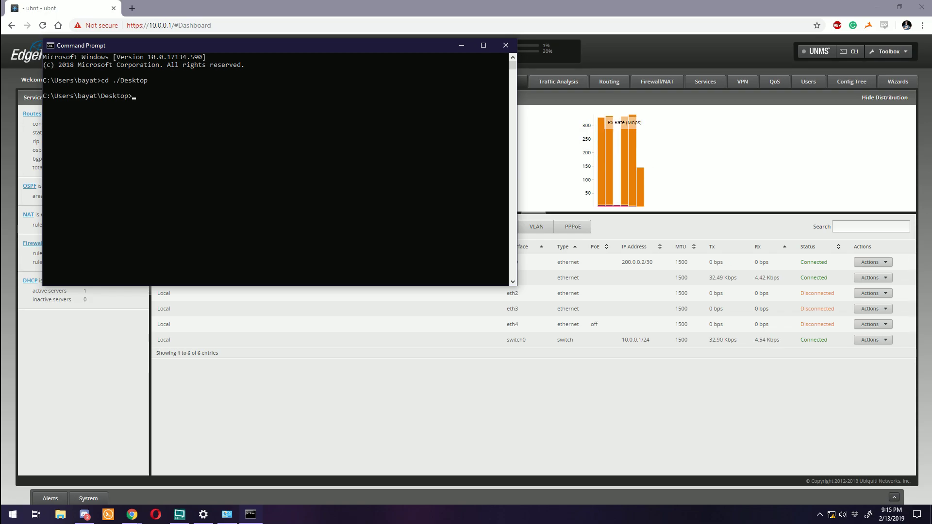
# Run the single-stream and reverse-mode (-R) iperf3 tests to 200.0.0.1 while viewing the dashboard
pyautogui.hotkey('alt', 'Tab')
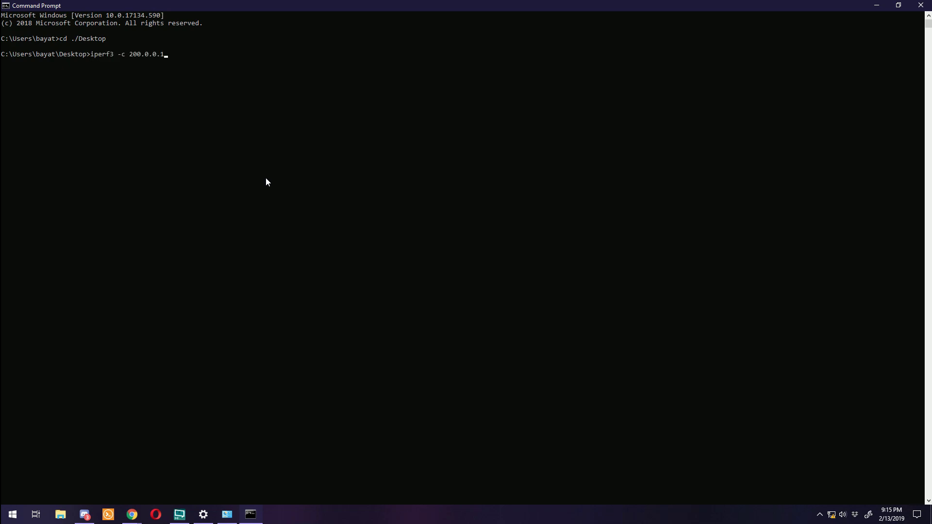
pyautogui.press('Return')
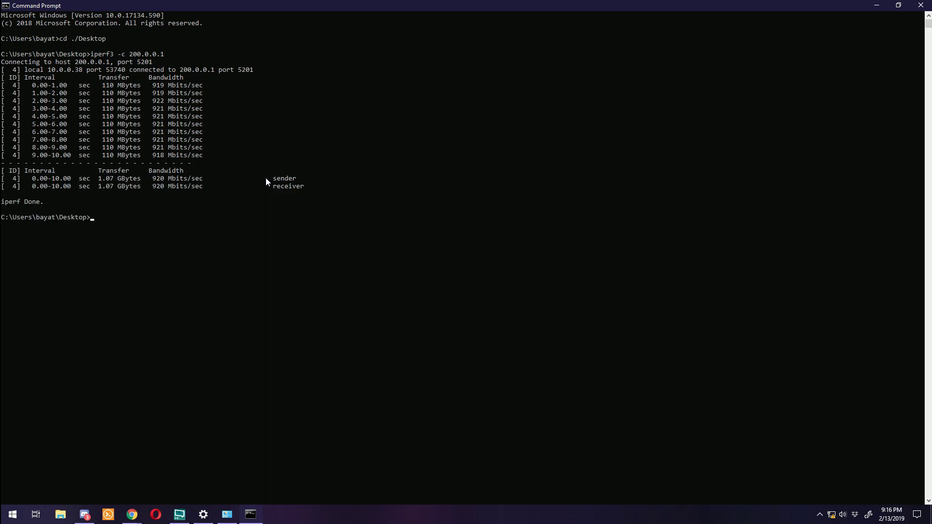
pyautogui.write('iperf')
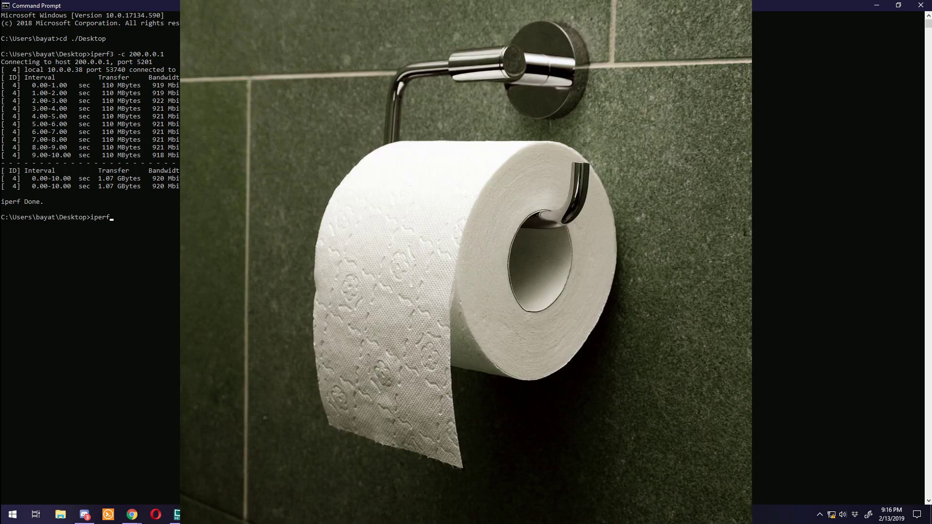
pyautogui.write('3 -c 200.0.0.1 -R')
pyautogui.press('Return')
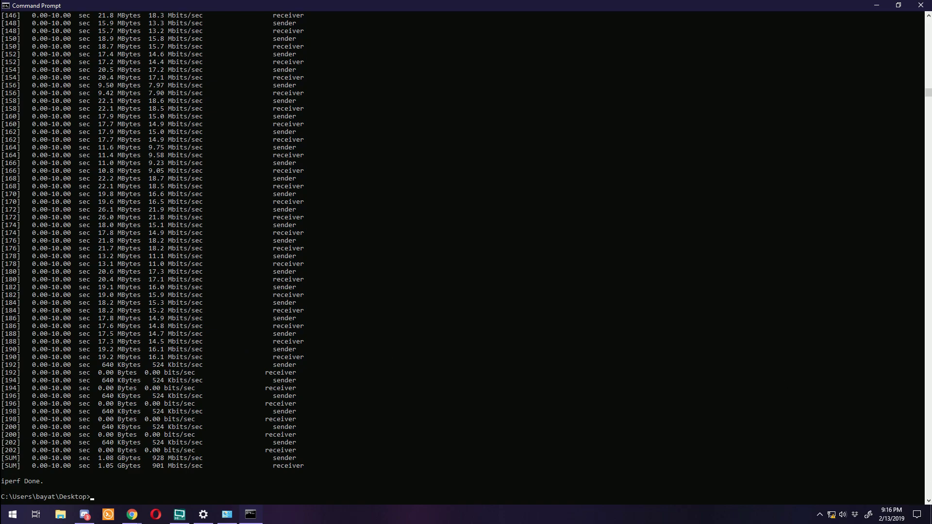
# Scroll the 100-stream output to the [SUM] totals of 928 sent and 901 Mbits/sec received, highlighting stream 64's rate
pyautogui.scroll(20, 398, 279)
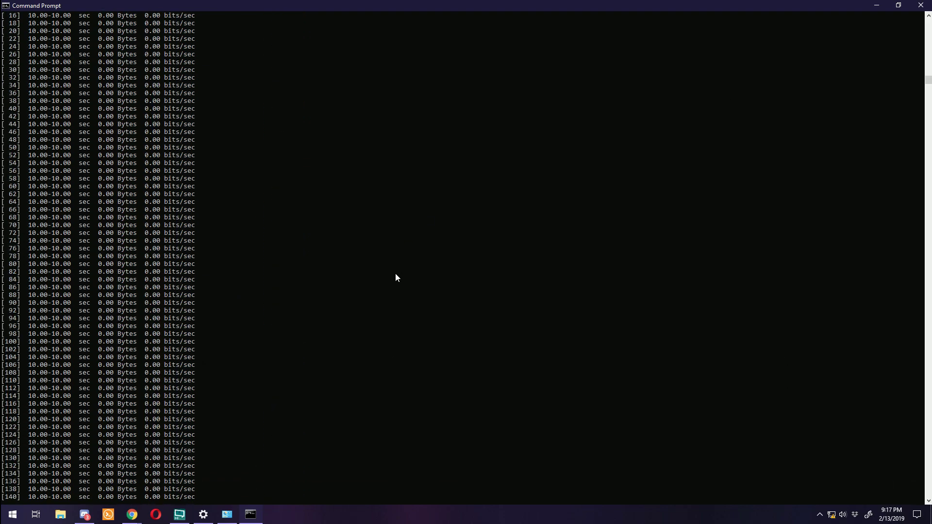
pyautogui.scroll(20, 395, 278)
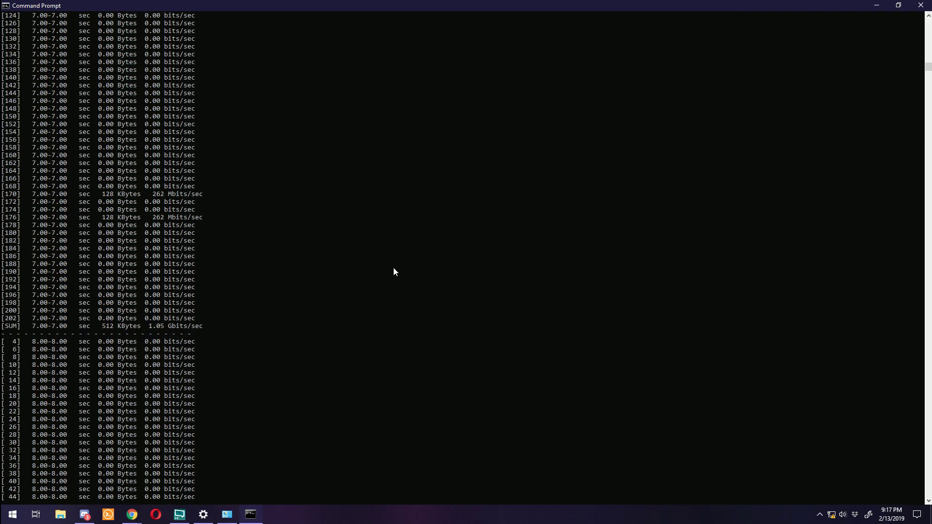
pyautogui.scroll(20, 394, 268)
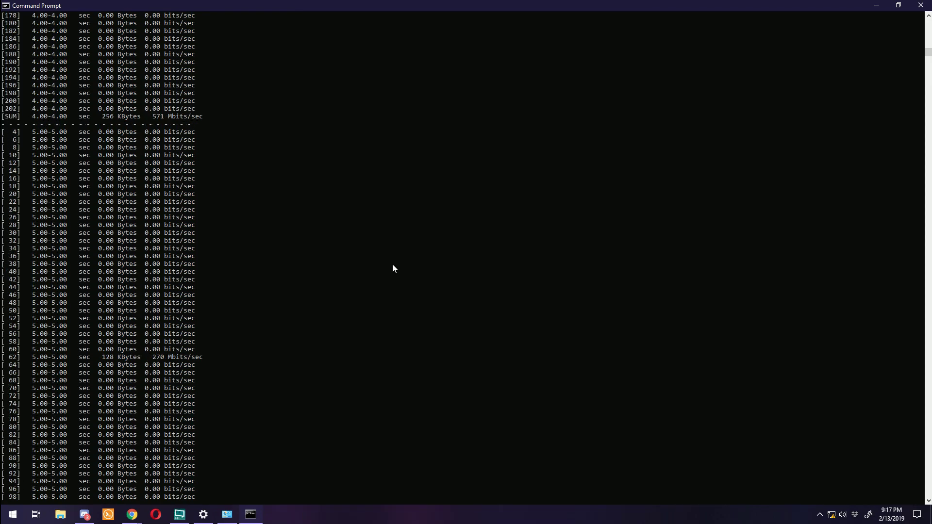
pyautogui.scroll(20, 392, 264)
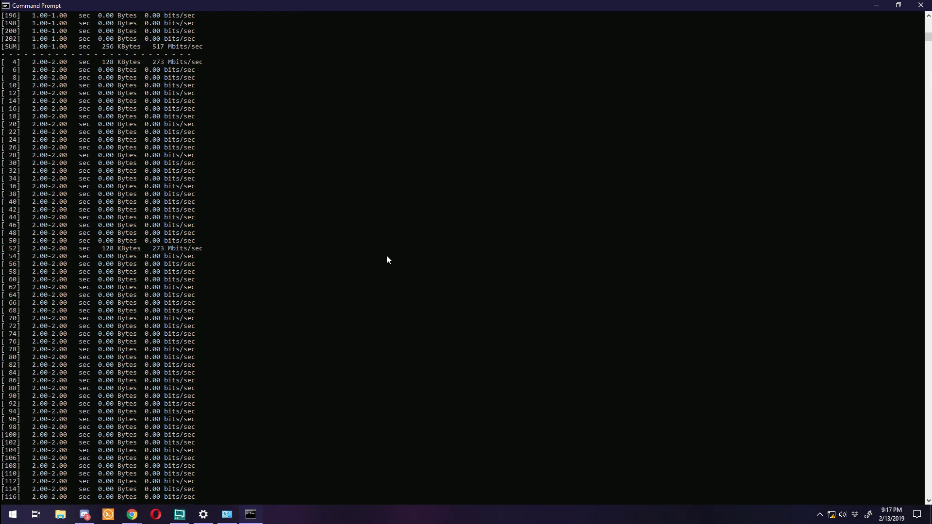
pyautogui.scroll(20, 387, 257)
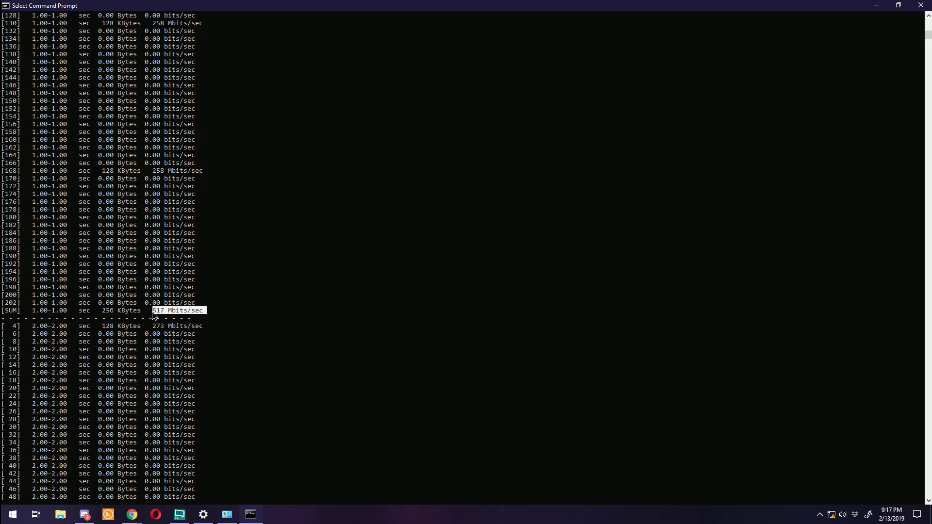
pyautogui.scroll(-15, 212, 289)
pyautogui.scroll(-20, 165, 270)
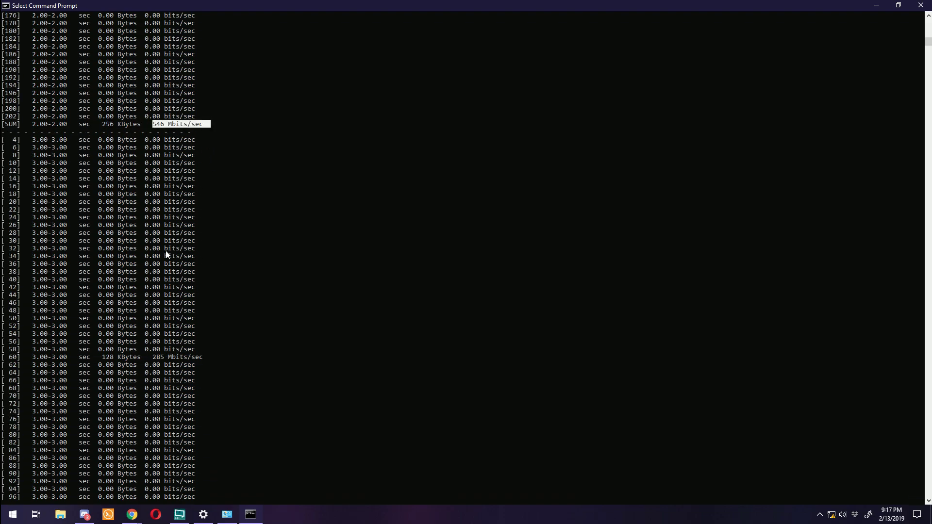
pyautogui.scroll(-10, 166, 253)
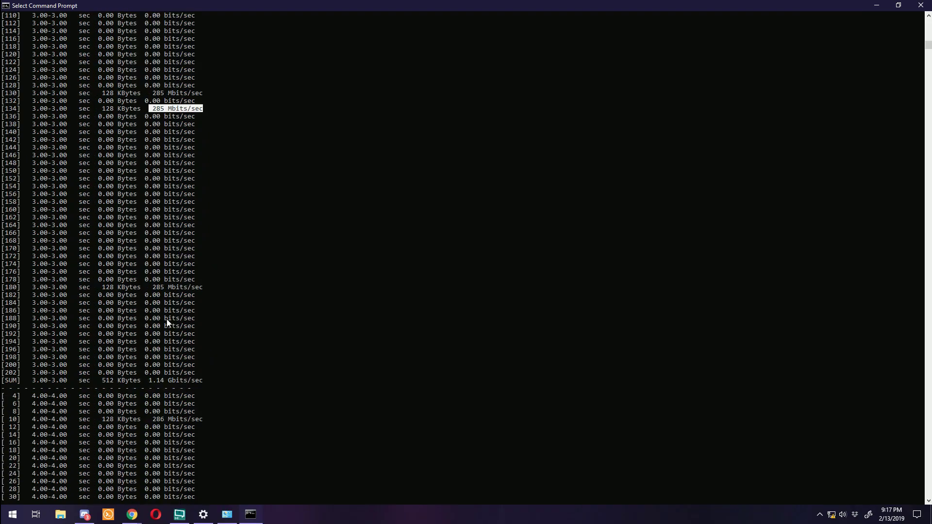
pyautogui.scroll(-7, 166, 320)
pyautogui.scroll(-20, 158, 350)
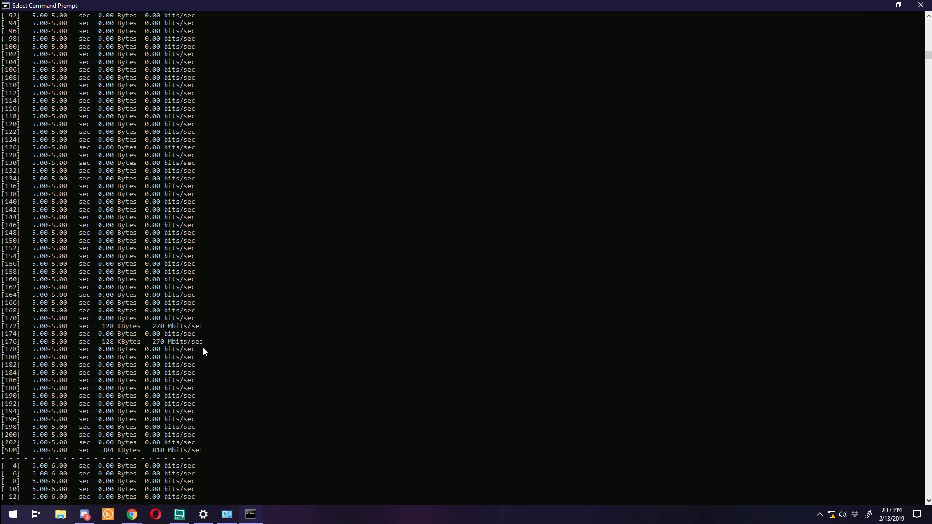
pyautogui.scroll(-20, 155, 350)
pyautogui.scroll(-20, 147, 392)
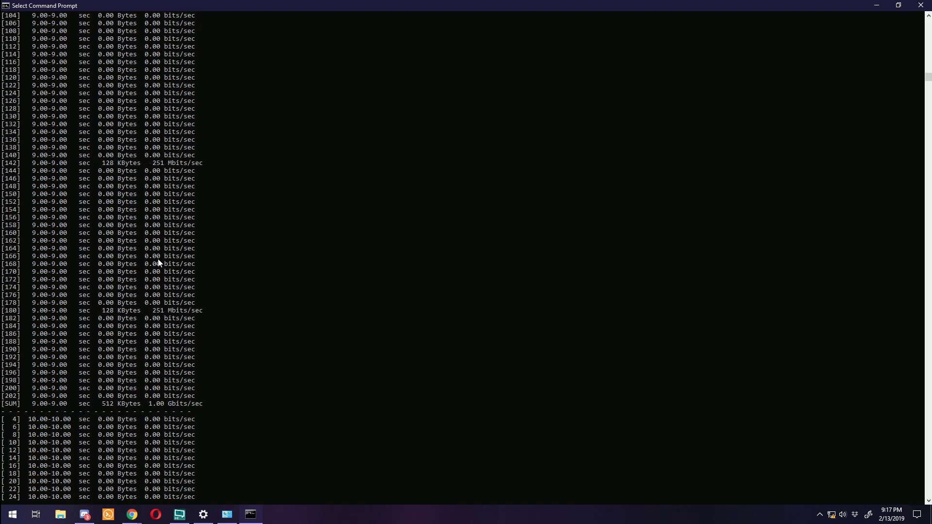
pyautogui.scroll(-20, 157, 261)
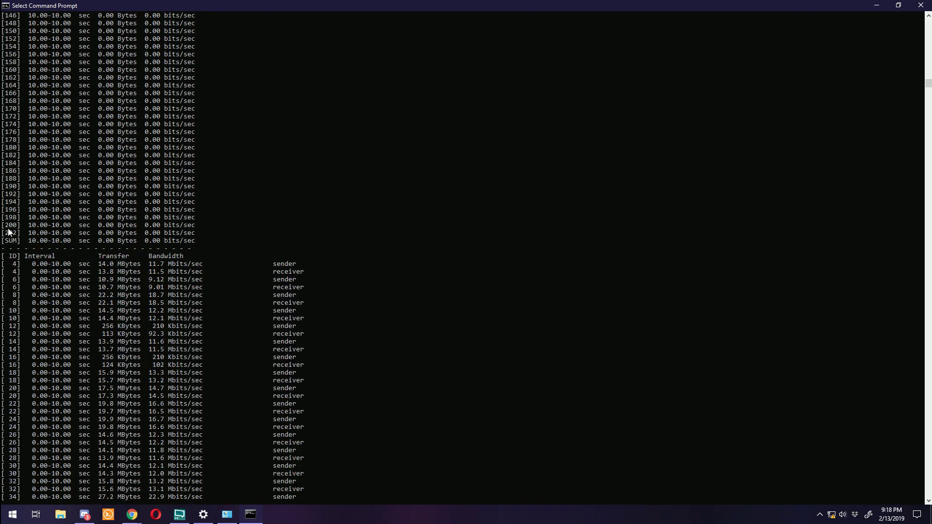
pyautogui.scroll(-2, 78, 198)
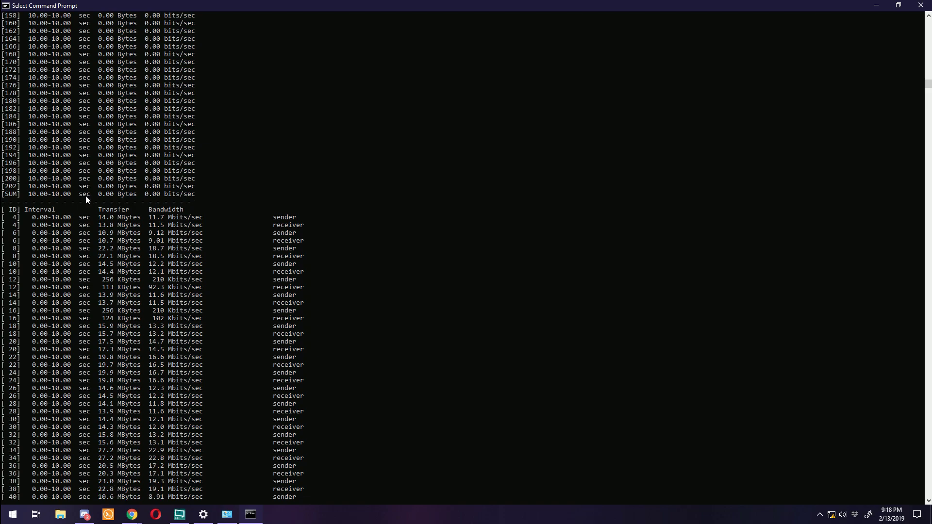
pyautogui.scroll(3, 86, 197)
pyautogui.scroll(-8, 86, 200)
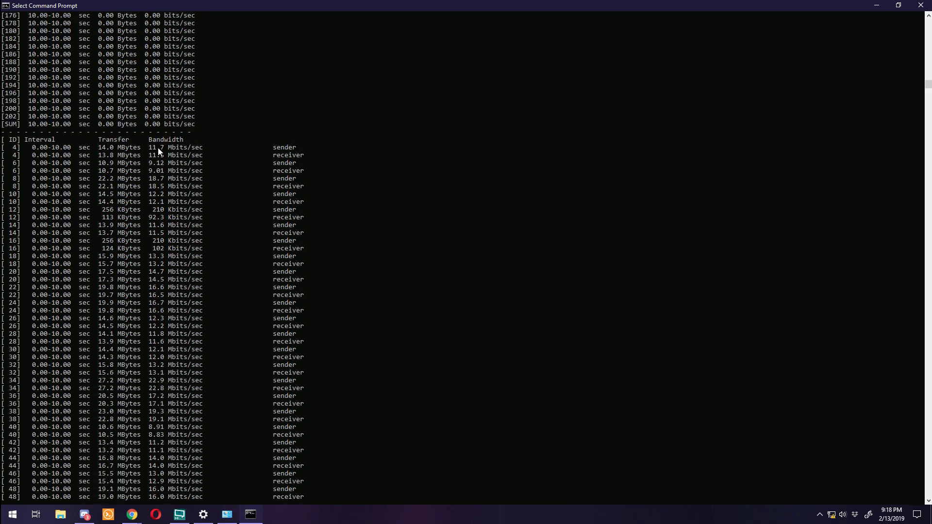
pyautogui.scroll(-5, 158, 152)
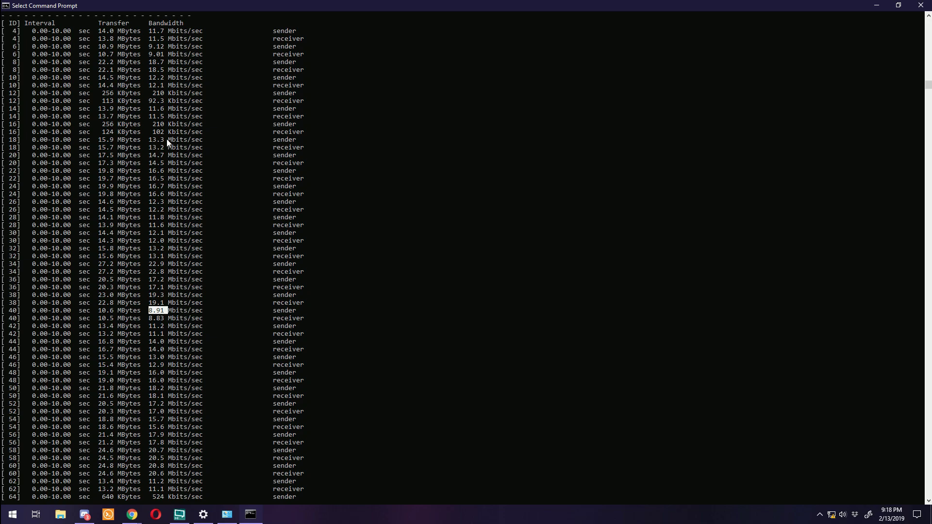
pyautogui.scroll(-6, 152, 224)
pyautogui.scroll(-4, 154, 368)
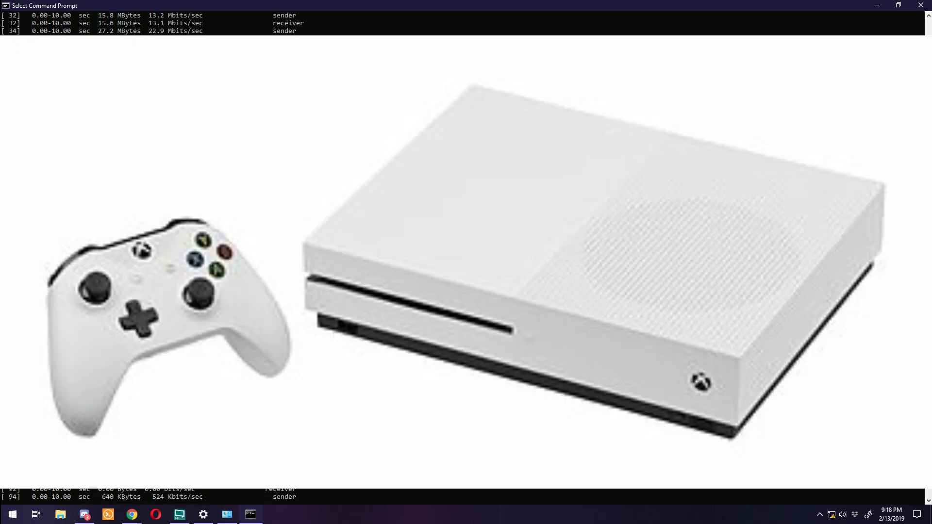
pyautogui.moveTo(153, 264); pyautogui.dragTo(168, 264)
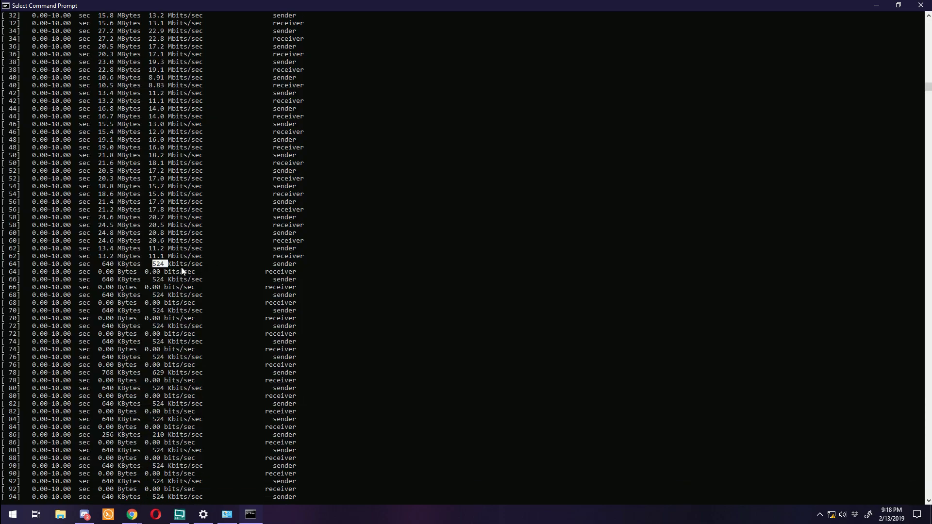
pyautogui.scroll(-20, 161, 272)
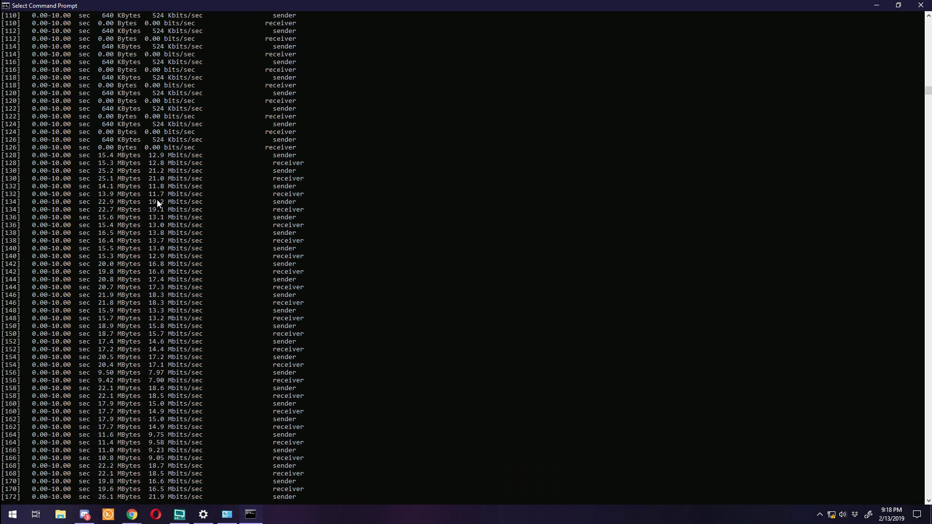
pyautogui.scroll(-20, 162, 327)
pyautogui.scroll(1, 156, 437)
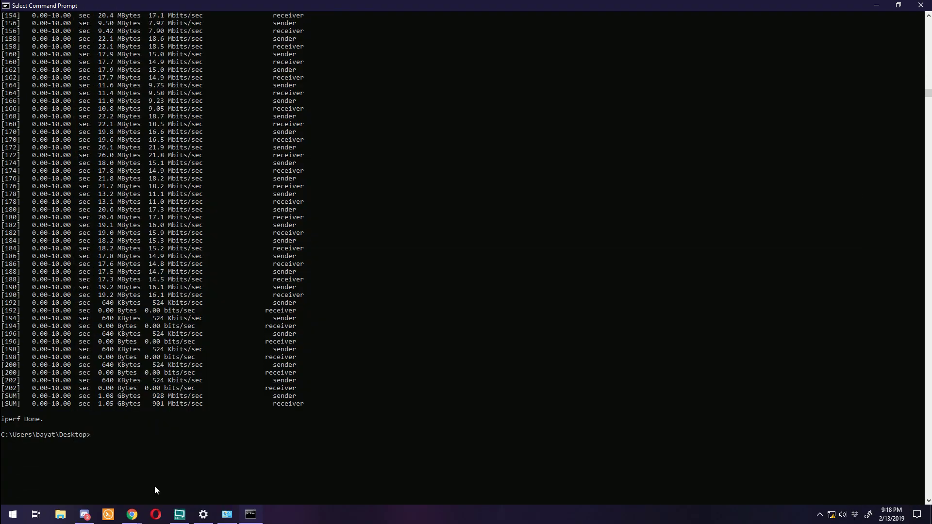
# Define Smart Queue policy QOS on WAN interface eth0 with a 900 Mbits/sec rate
pyautogui.moveTo(134, 512)
pyautogui.click(162, 482)
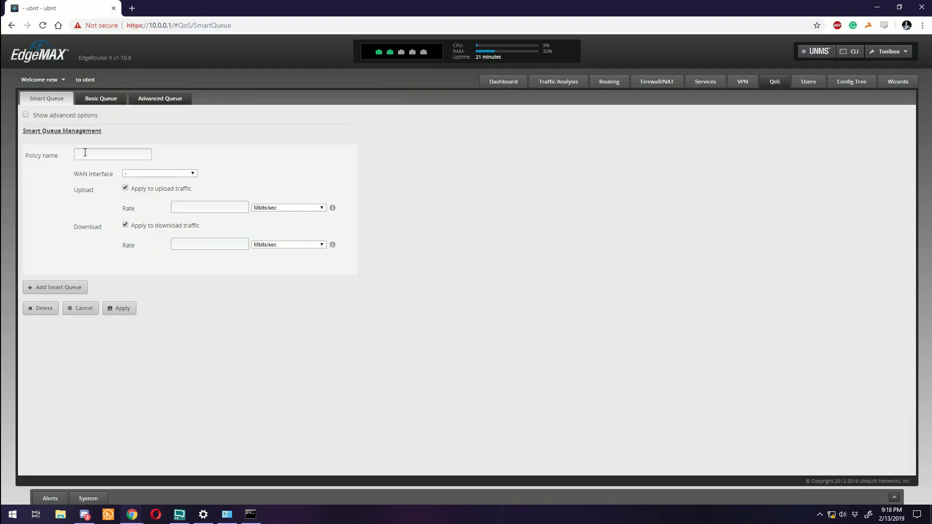
pyautogui.write('wqos')
pyautogui.press('Tab')
pyautogui.hotkey('alt', 'Down')
pyautogui.press('Down')
pyautogui.press('Return')
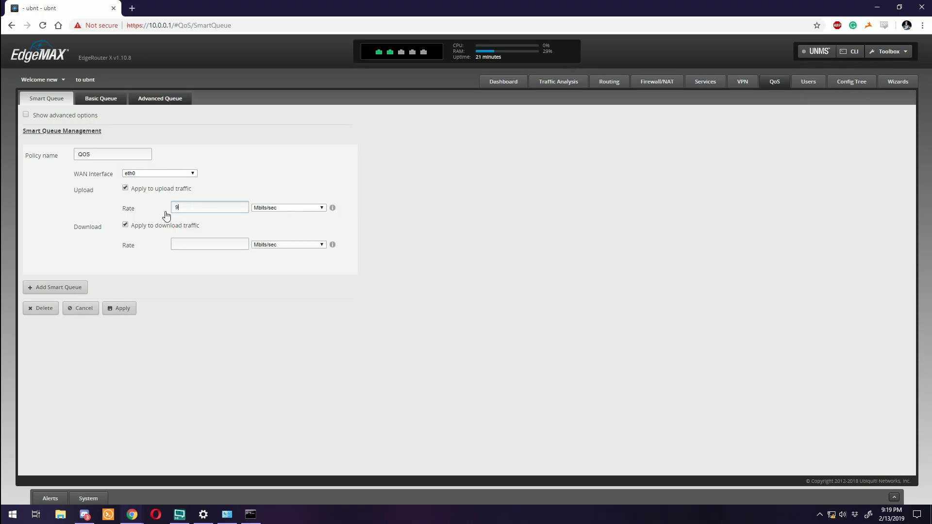
pyautogui.write('900')
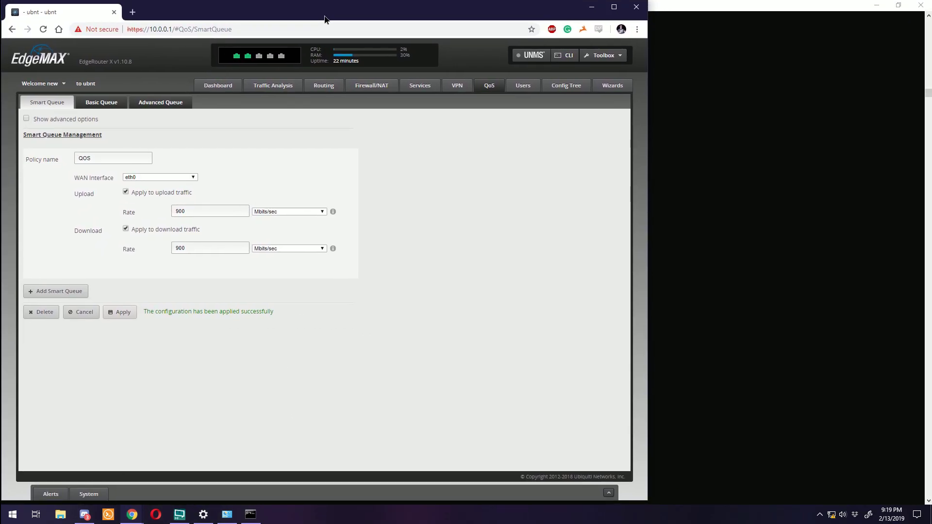
# Tile the dashboard and Command Prompt side by side, then run upload and reverse iperf3 tests (184 and 206 Mbits/sec)
pyautogui.moveTo(324, 20); pyautogui.dragTo(931, 20)
pyautogui.click(177, 127)
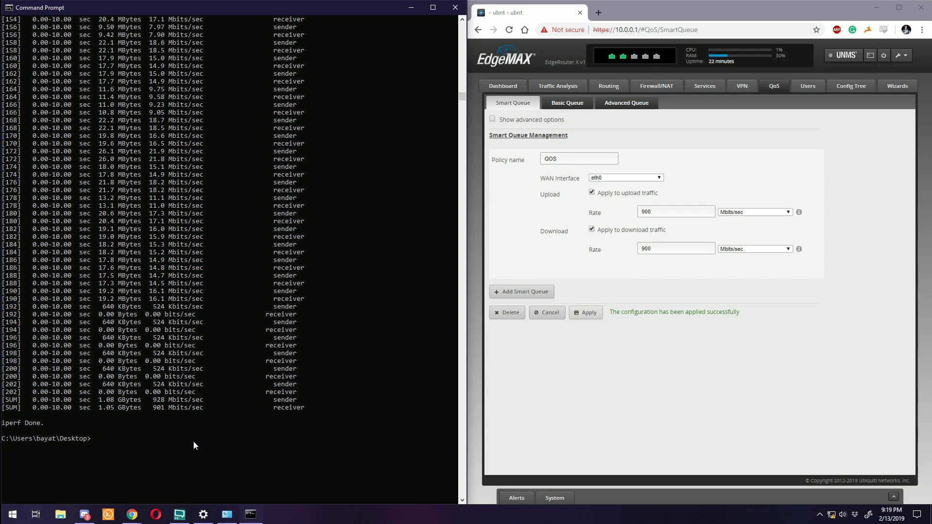
pyautogui.press('Up')
pyautogui.press('Return')
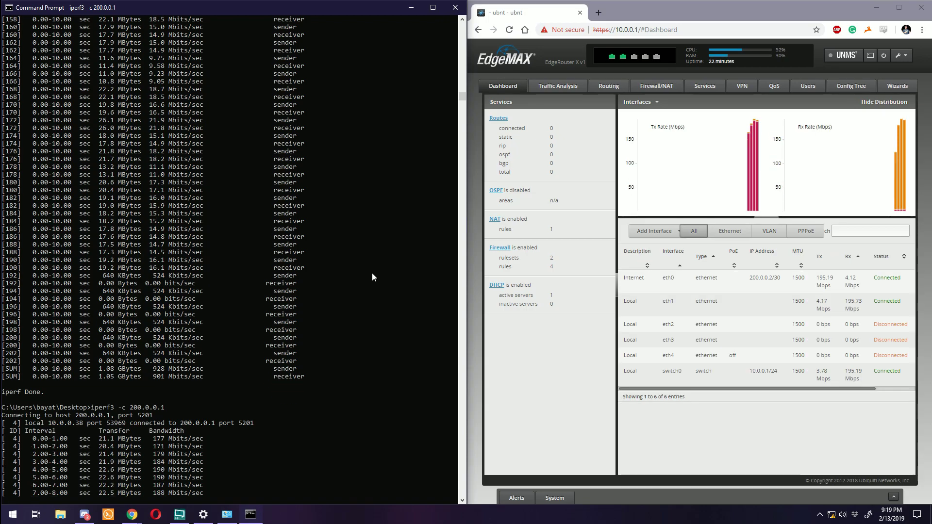
pyautogui.write('-R')
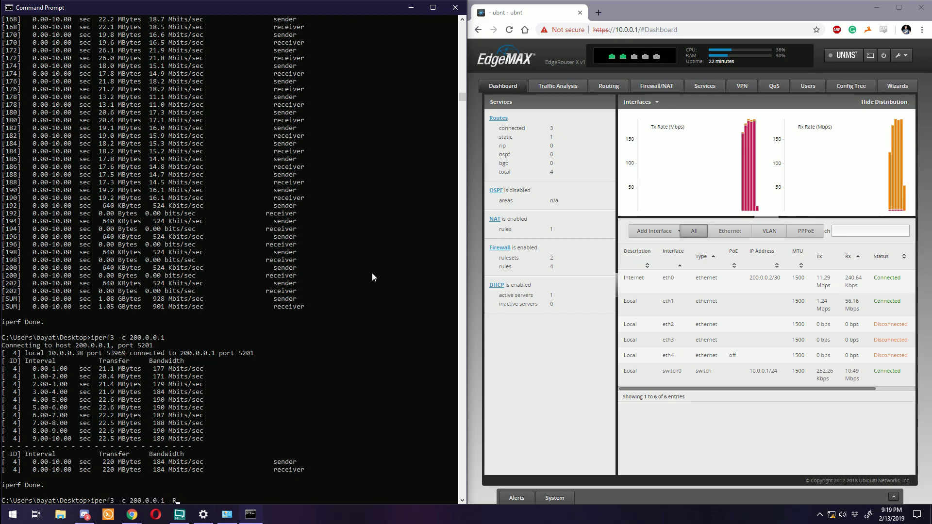
pyautogui.press('Return')
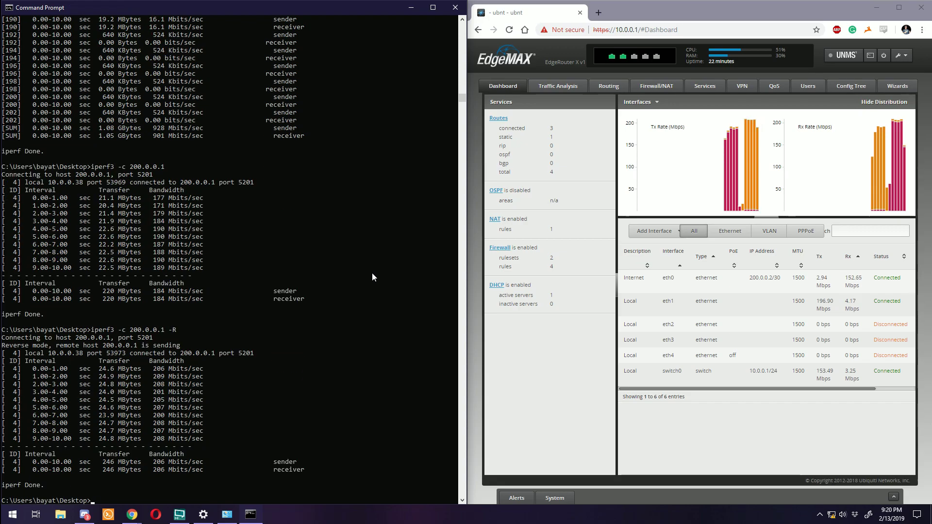
# Run the 100-stream iperf3 test to 200.0.0.1 under Smart Queue and scroll through its results
pyautogui.press('Up')
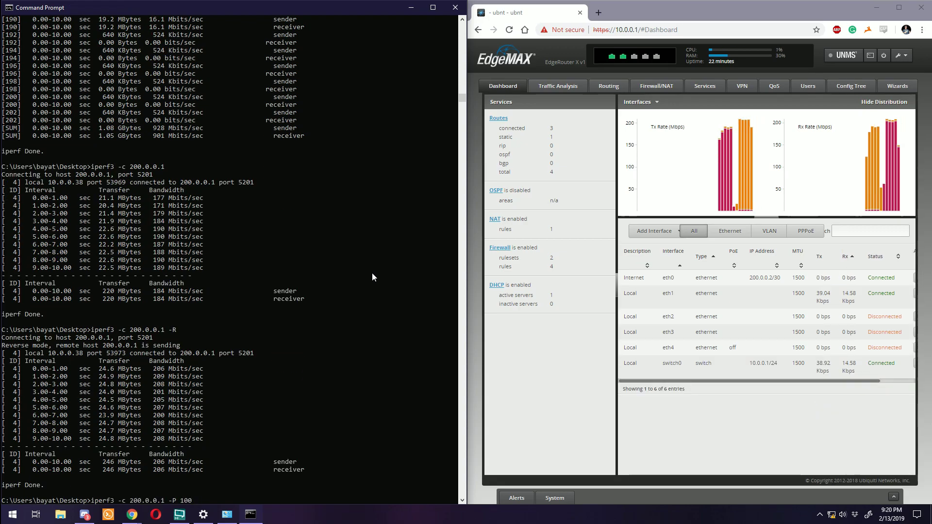
pyautogui.press('Return')
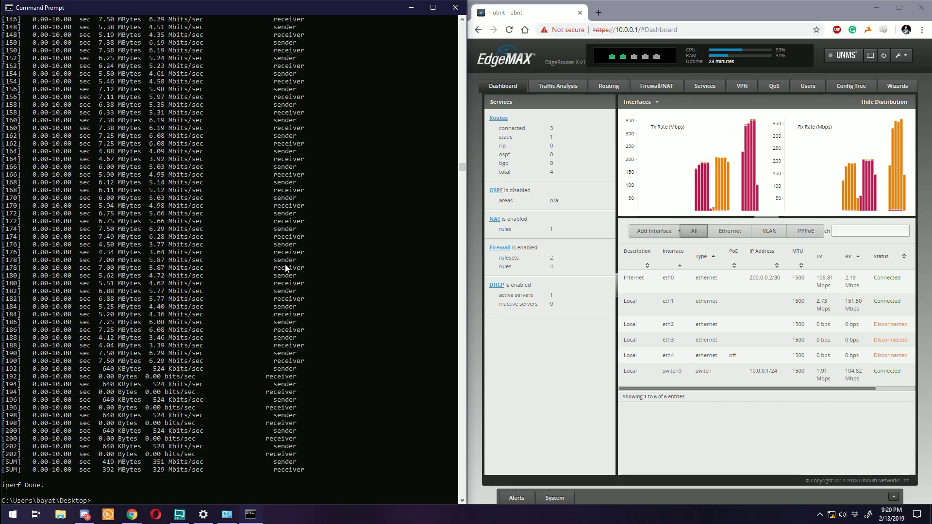
pyautogui.scroll(20, 243, 301)
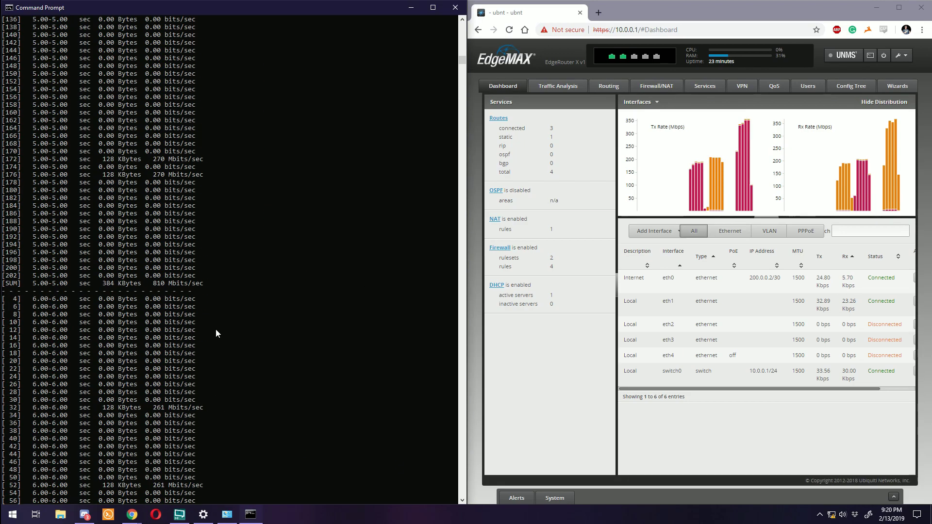
pyautogui.scroll(-20, 214, 271)
pyautogui.middleClick(230, 195)
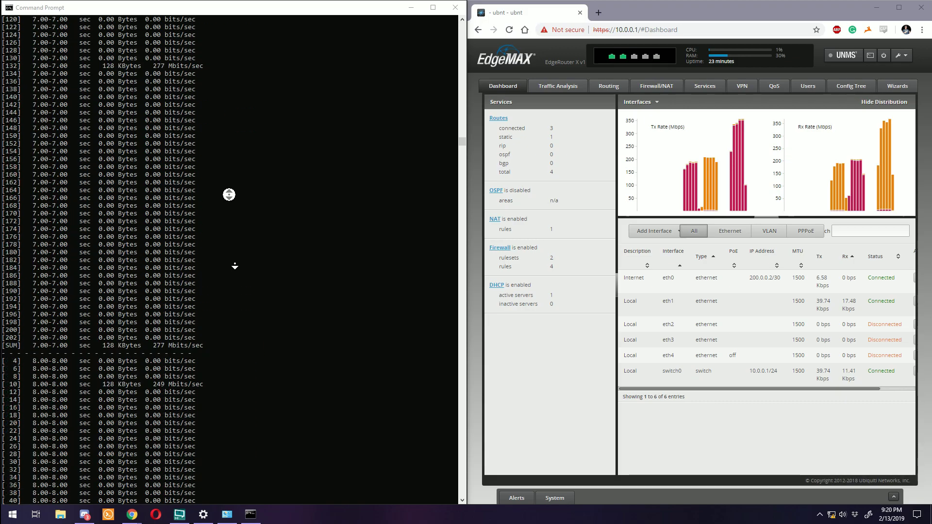
pyautogui.middleClick(244, 270)
pyautogui.middleClick(243, 270)
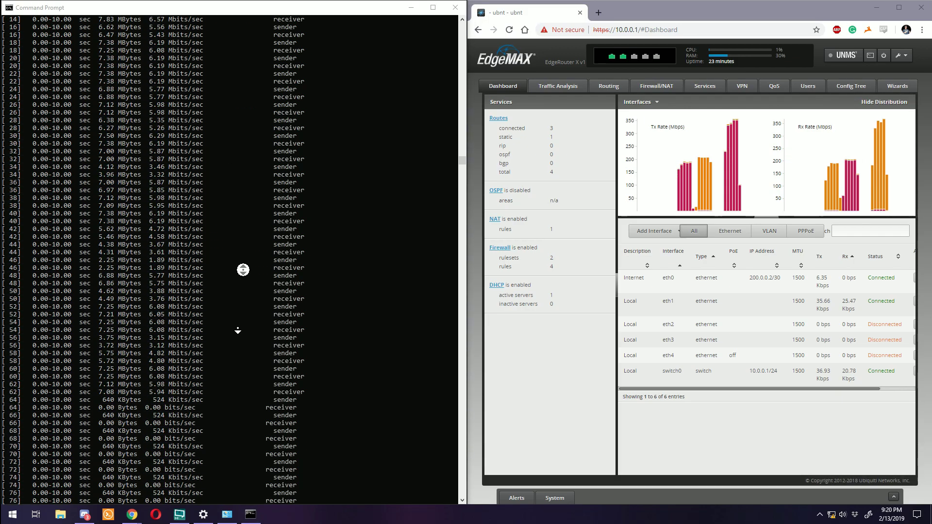
pyautogui.middleClick(237, 328)
pyautogui.scroll(20, 238, 291)
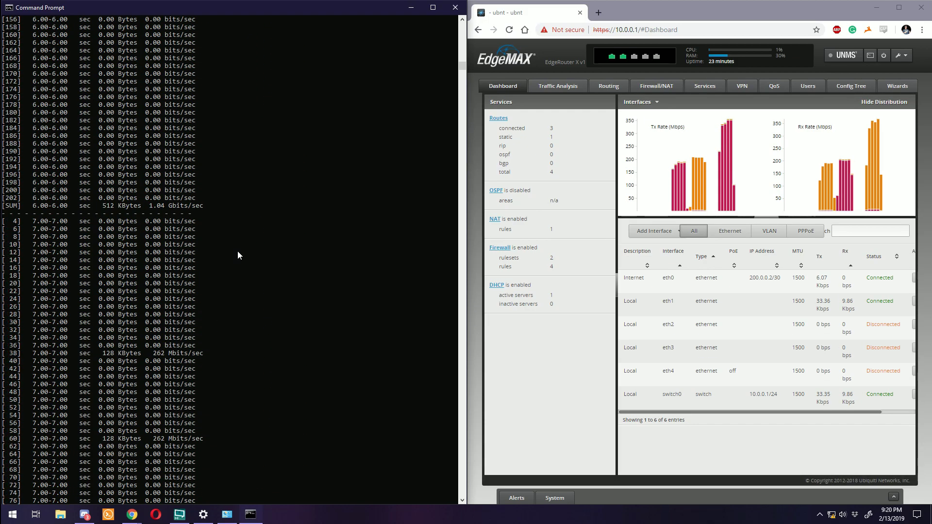
pyautogui.middleClick(238, 255)
pyautogui.middleClick(261, 329)
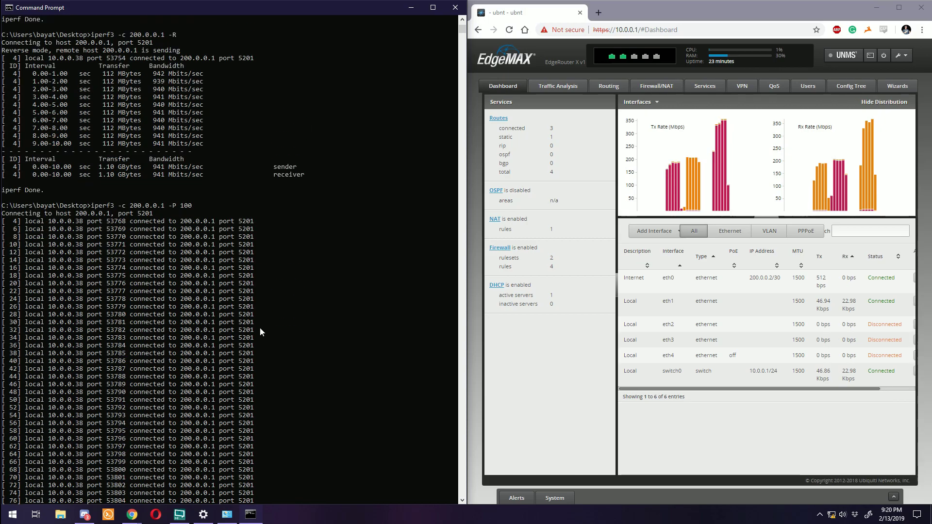